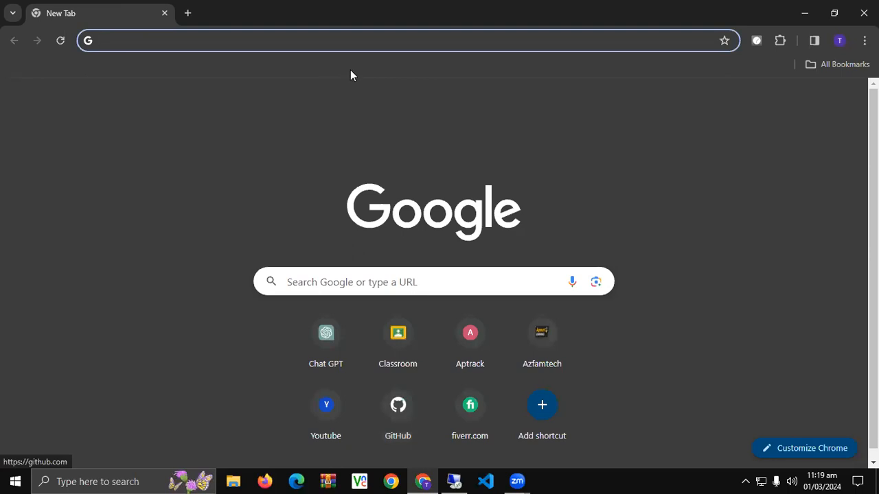
Step: Open the local WordPress site at localhost:2124/dm-14 and look over its home page
text(localhost:2124)
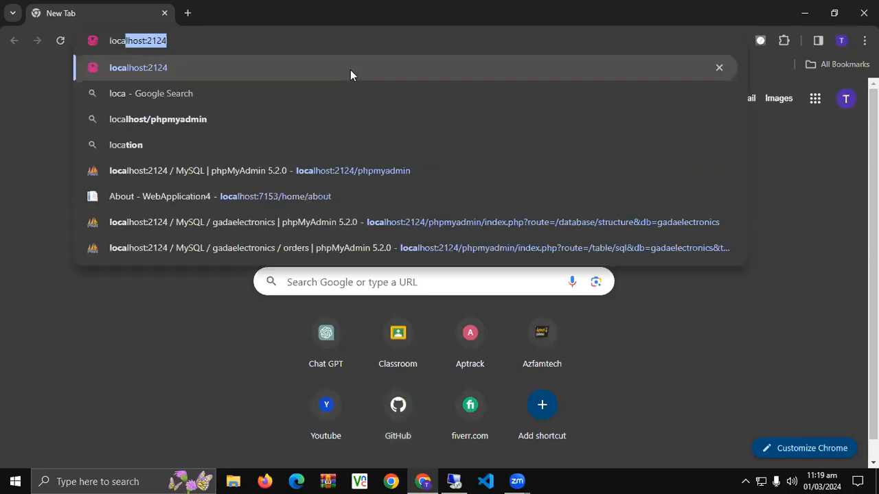
key(Return)
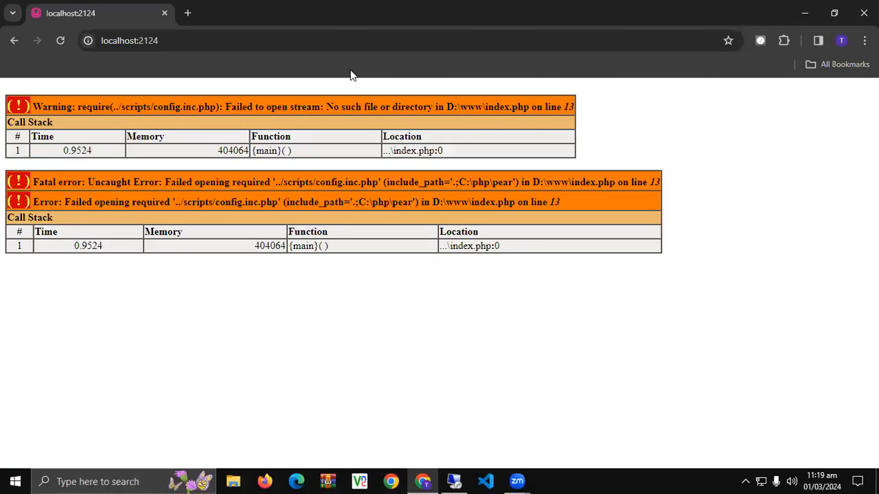
click(377, 36)
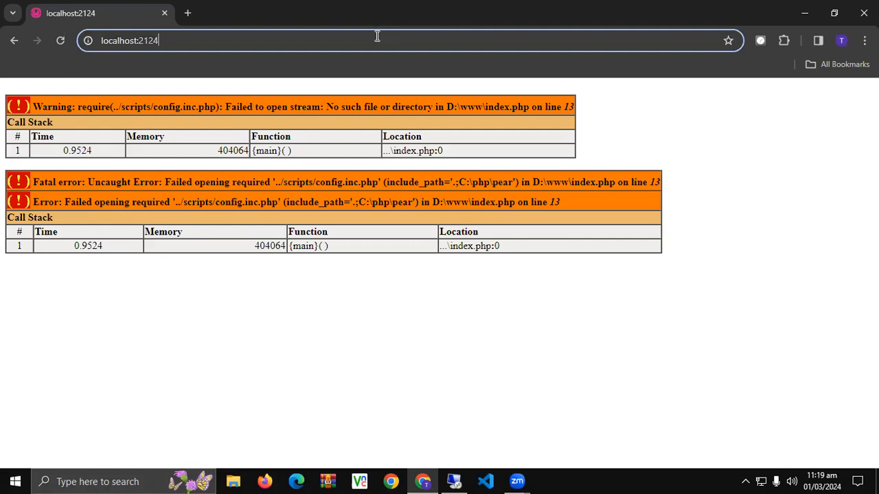
text(/)
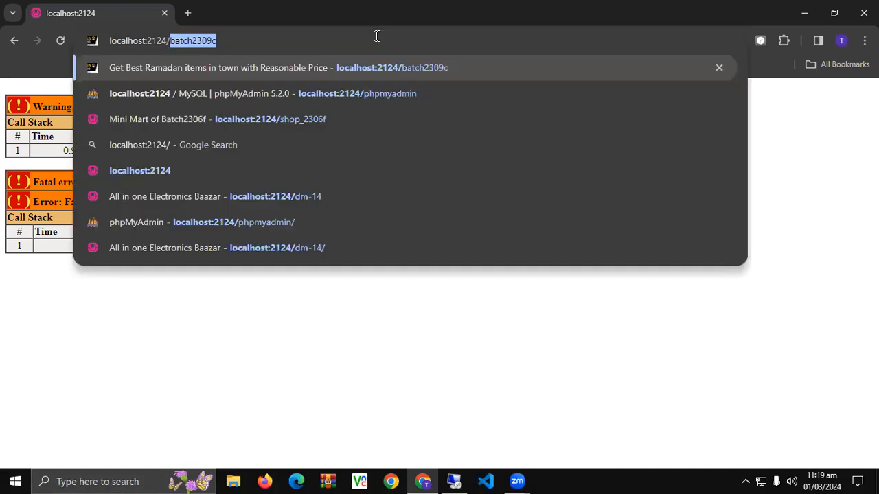
text(dm-14)
key(Return)
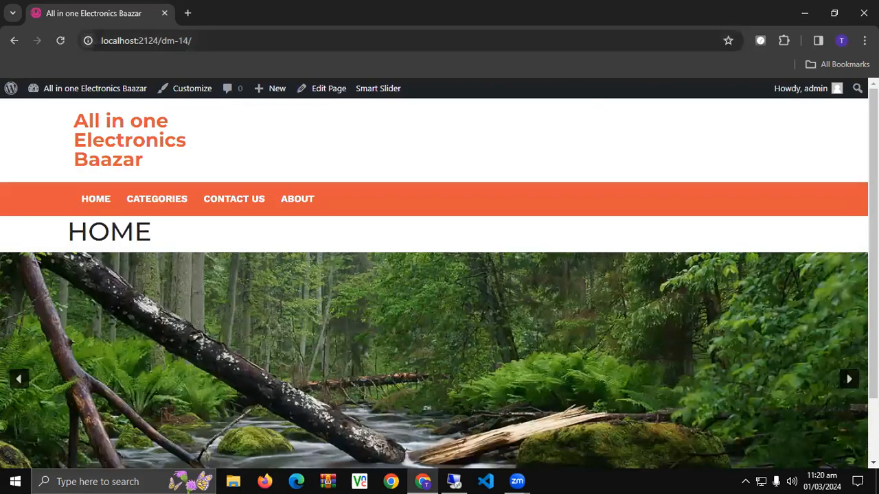
scroll(440, 283, down, 1)
scroll(439, 284, up, 1)
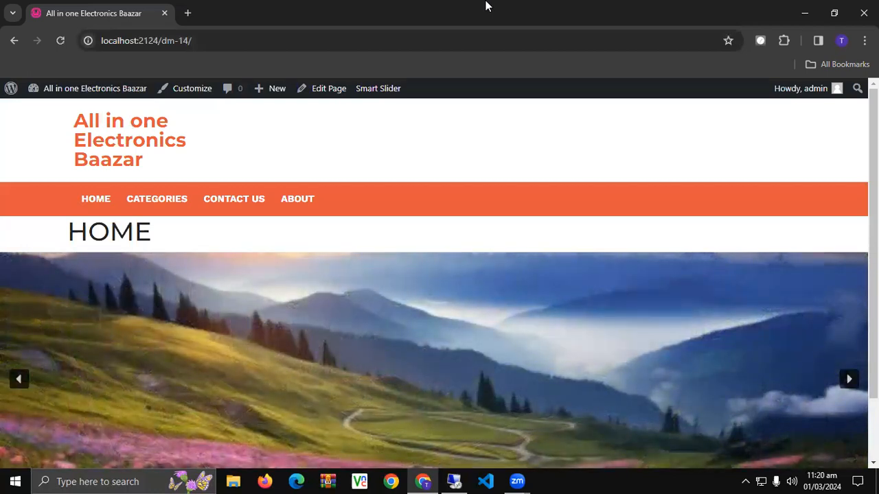
Step: Open the site's admin dashboard in a new tab and the page for adding new plugins in another
mouse_move(57, 98)
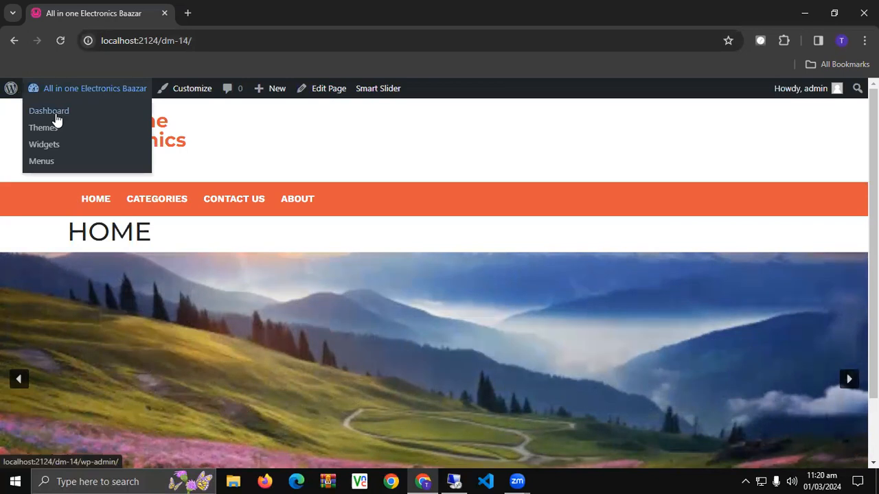
ctrl+click(57, 114)
click(220, 6)
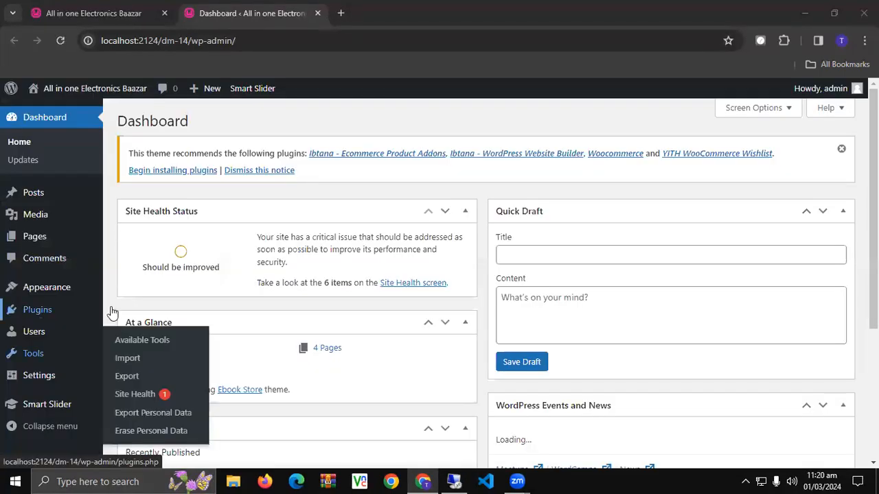
mouse_move(108, 310)
middle_click(136, 331)
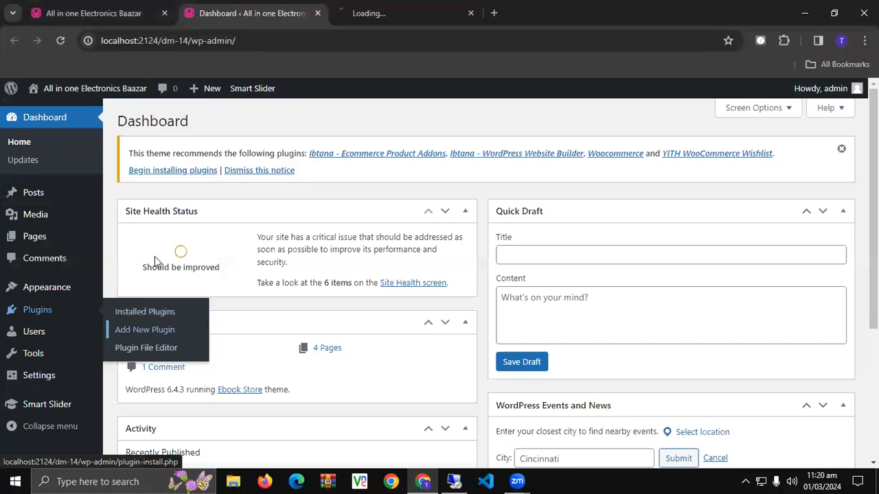
key(ctrl+Tab)
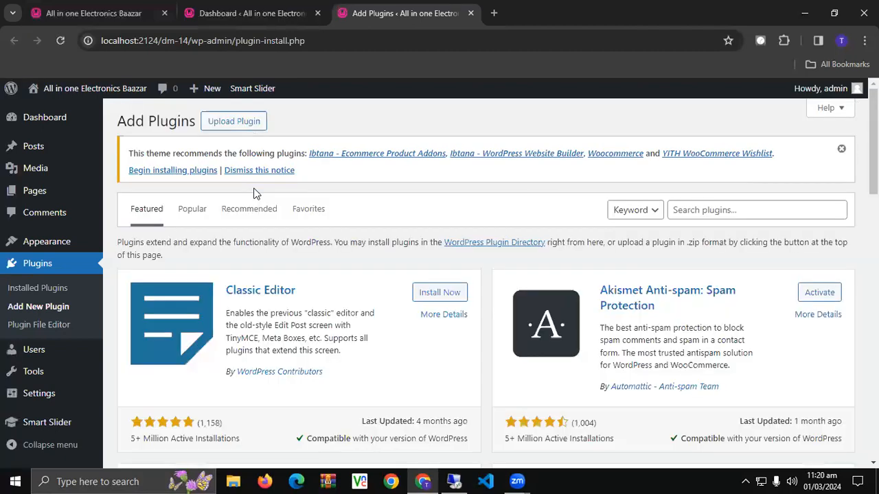
Step: Search the plugin directory for "Elementor", then install and activate the Elementor Website Builder plugin
click(691, 210)
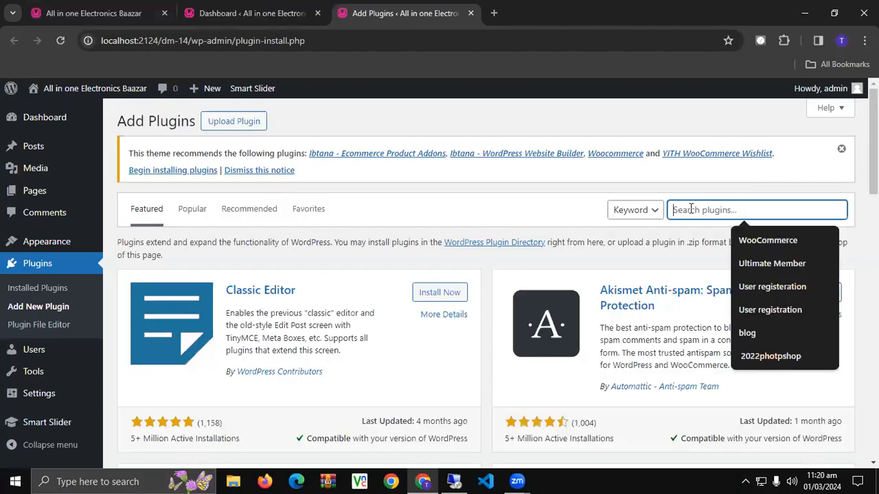
text(Elementor)
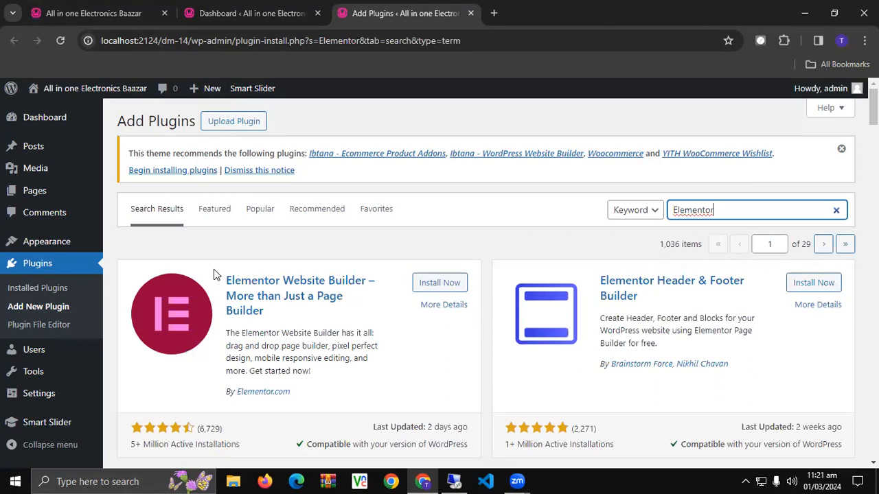
click(449, 282)
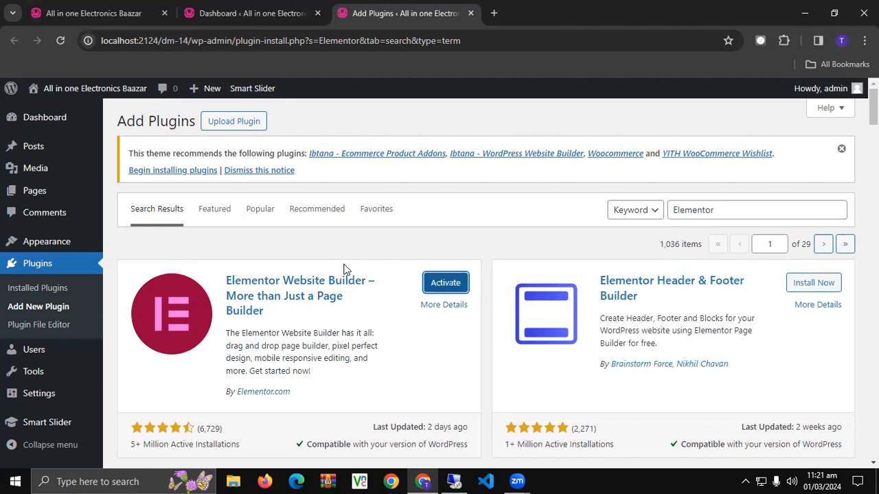
click(445, 288)
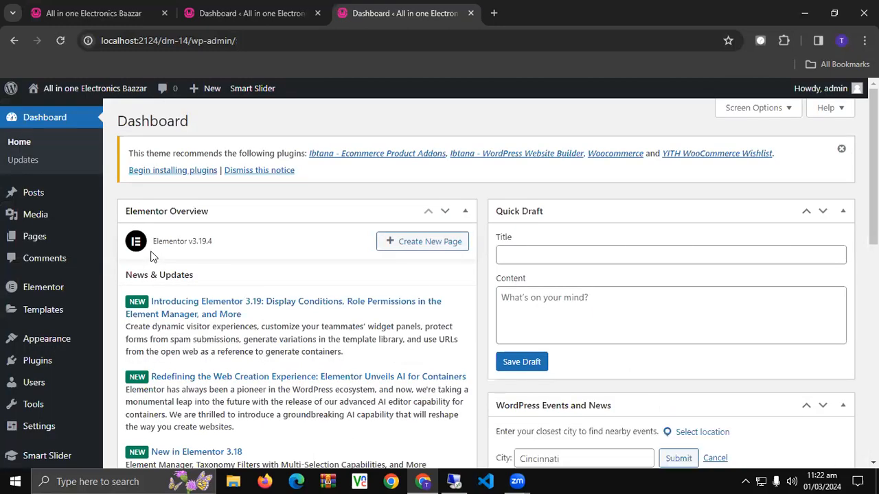
Step: Open Elementor's settings in a separate tab and check the Elementor entry and its author in the installed plugins list
ctrl+click(37, 295)
click(550, 9)
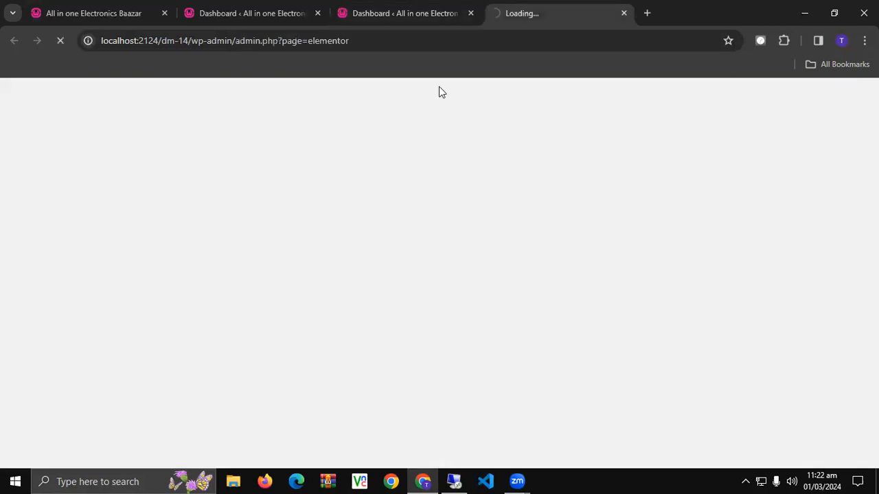
click(405, 8)
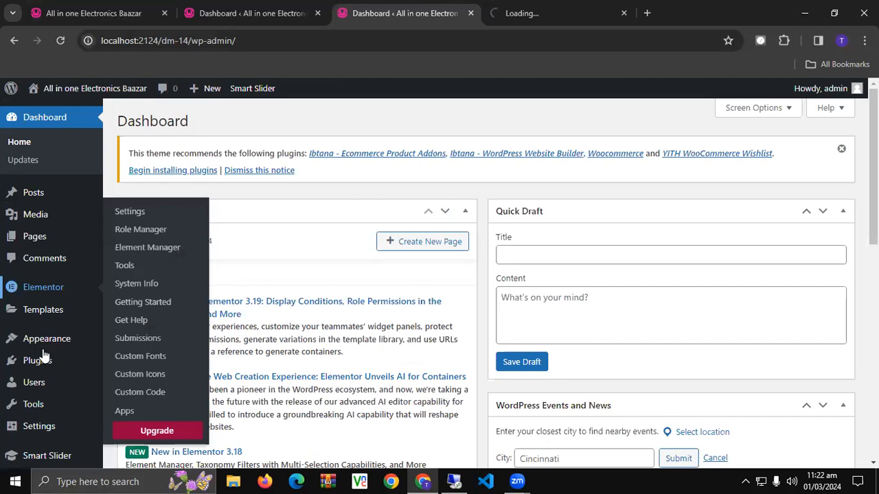
mouse_move(45, 362)
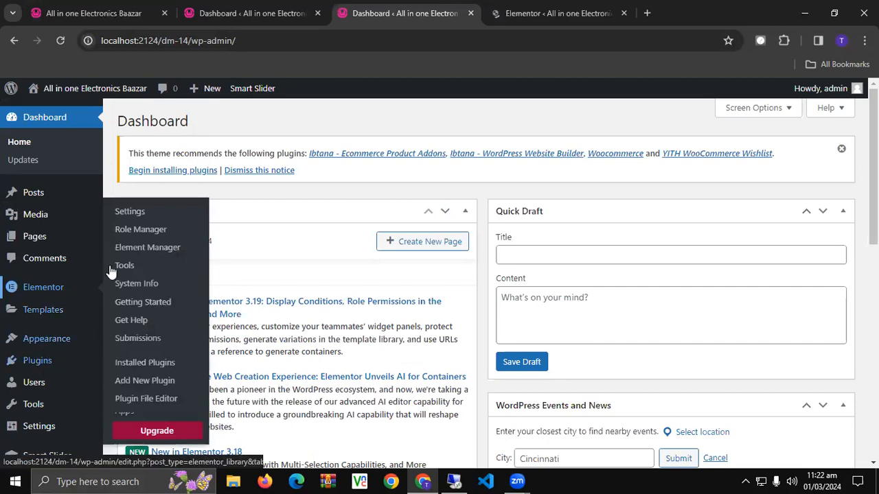
click(48, 362)
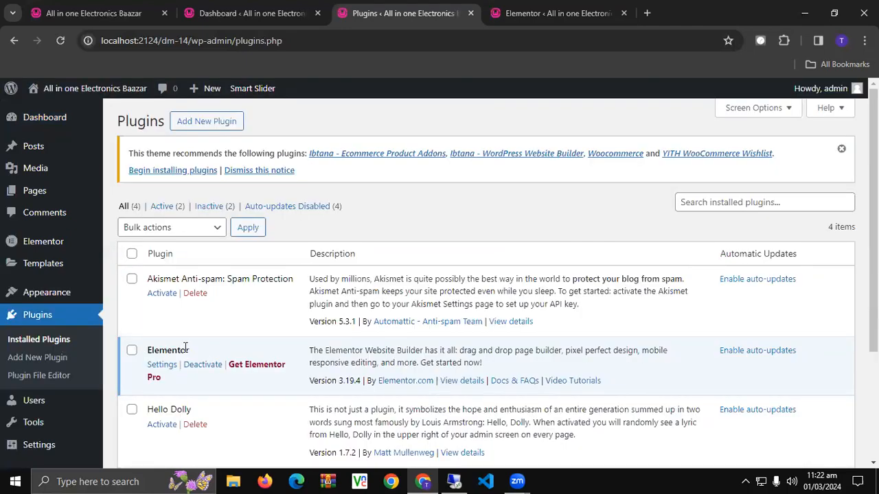
scroll(186, 349, down, 2)
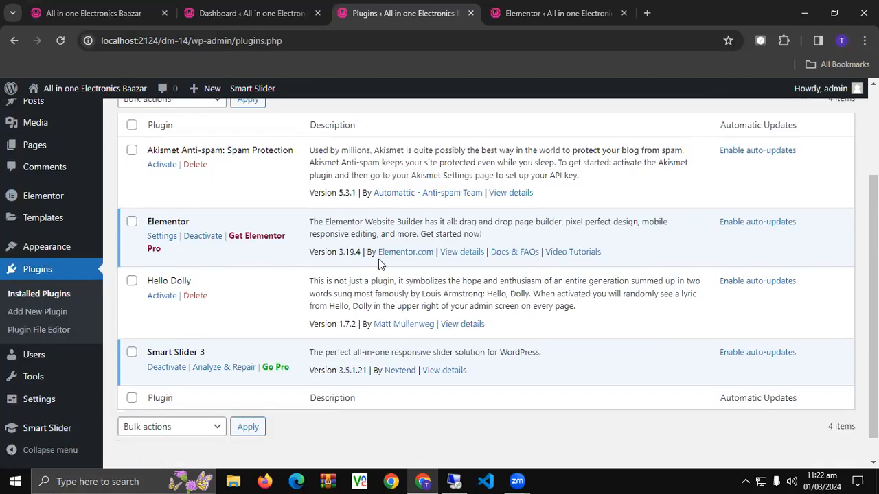
drag(377, 252, 443, 256)
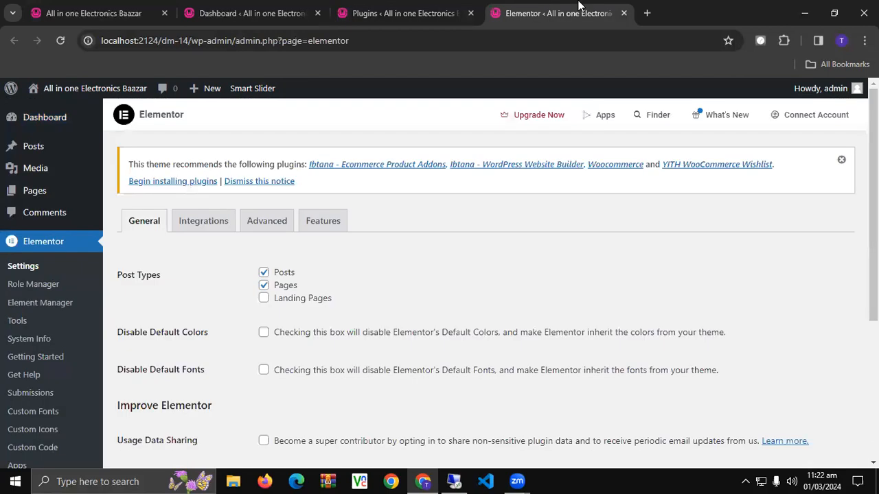
Step: Look through Elementor's general settings and its admin submenu down to the upgrade entry
scroll(328, 295, down, 2)
scroll(328, 292, up, 2)
scroll(304, 242, down, 2)
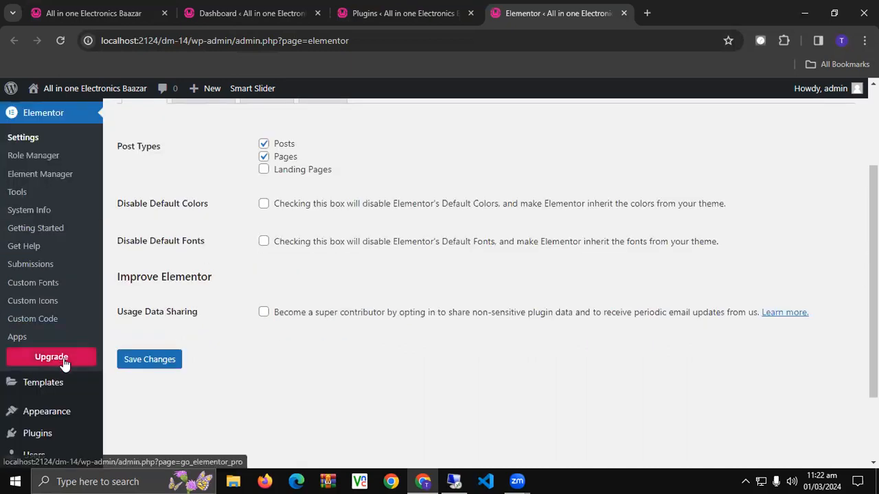
scroll(64, 364, up, 2)
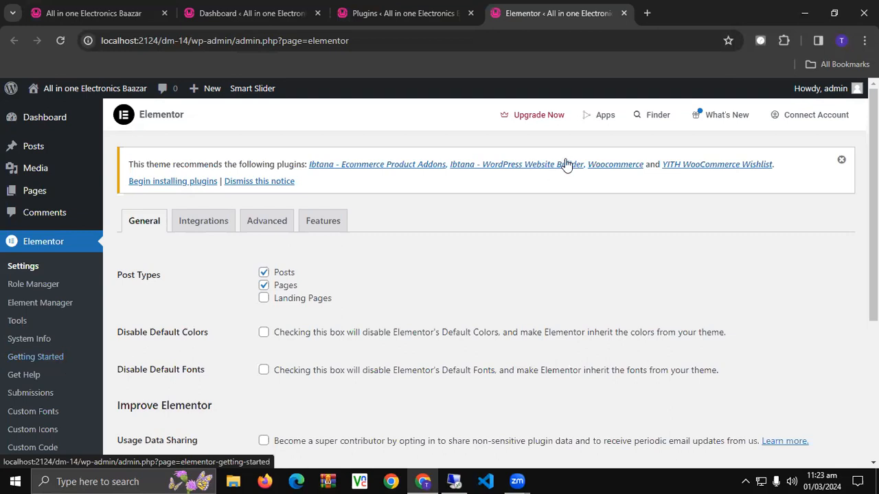
Step: Open a blank browser tab, and open the list of all the site's pages in another new tab
click(647, 13)
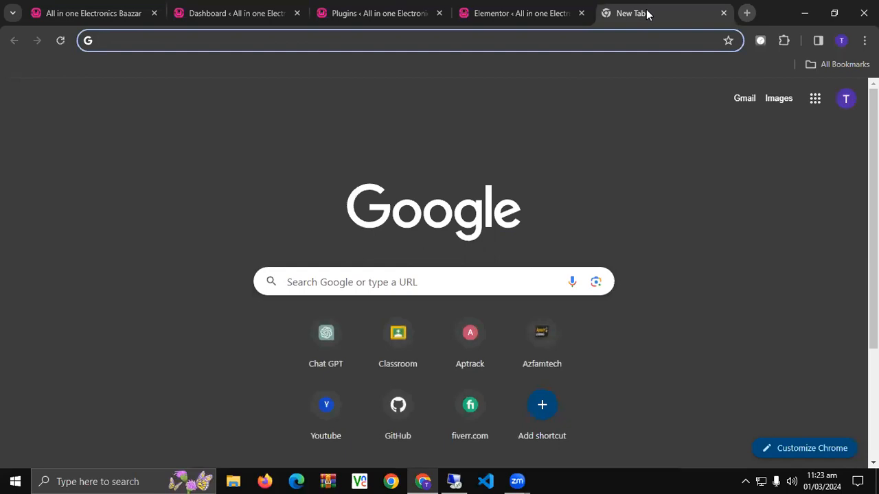
click(515, 13)
click(362, 8)
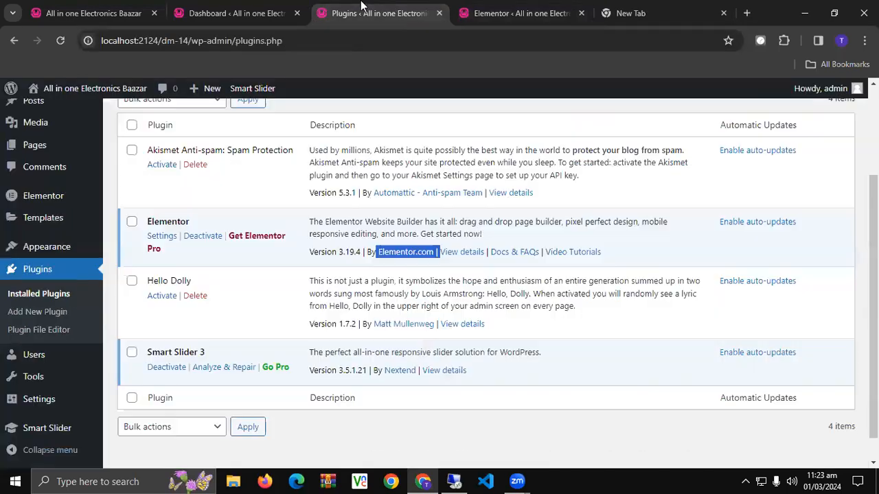
mouse_move(33, 145)
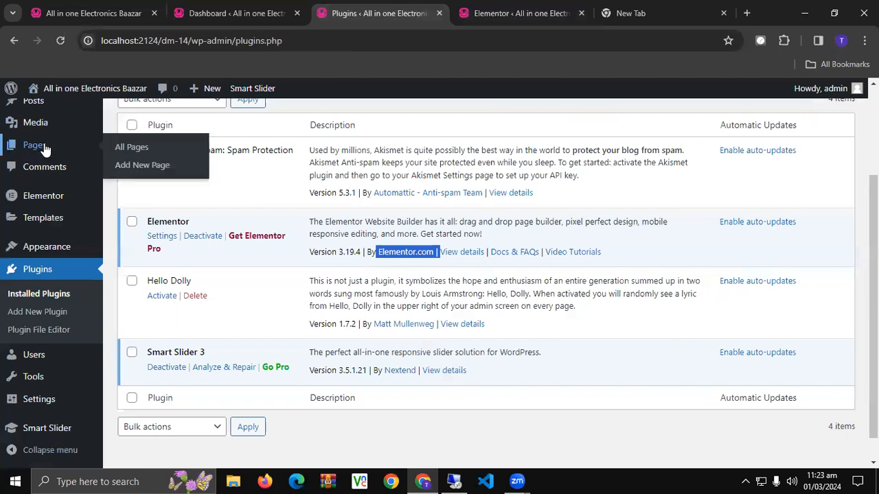
middle_click(134, 148)
click(417, 9)
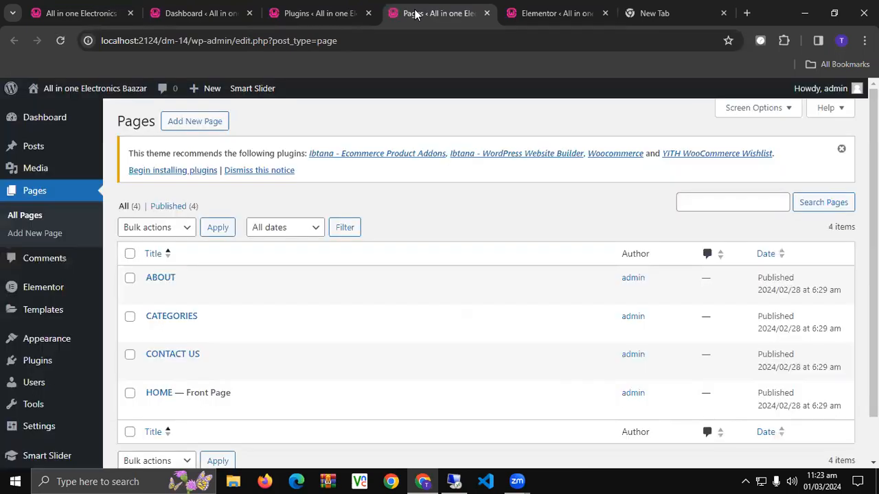
Step: Review the Elementor Pro plans on the upgrade page, and close that page and the installed plugins tab
click(547, 13)
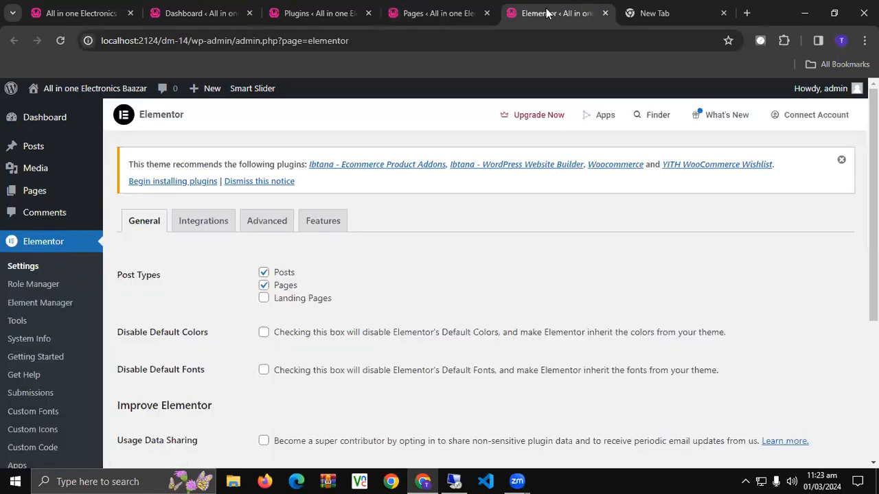
click(523, 120)
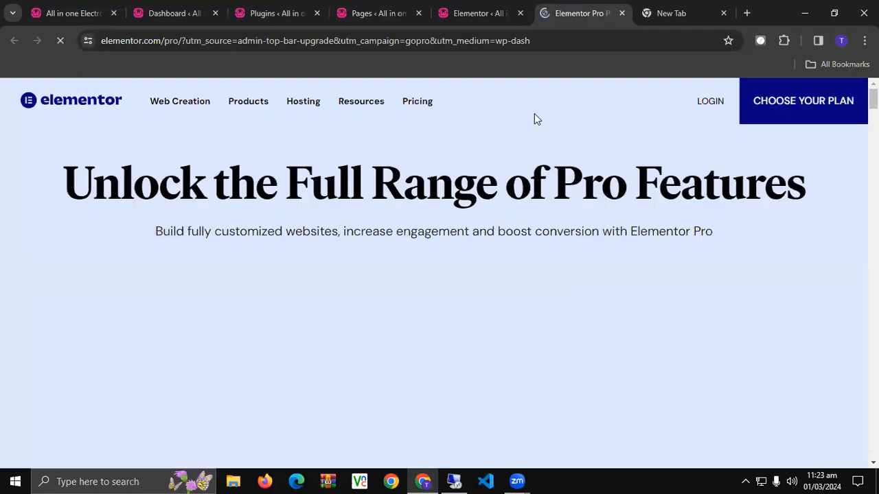
scroll(512, 143, down, 5)
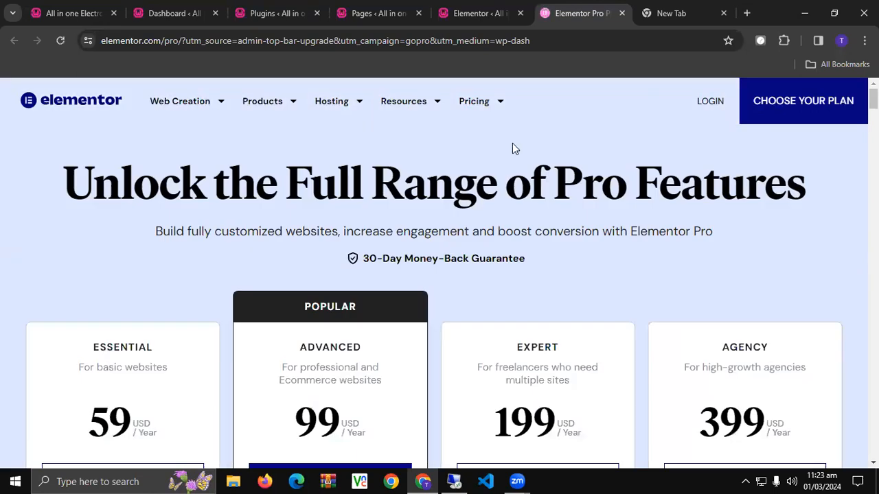
scroll(513, 148, down, 4)
scroll(513, 146, down, 4)
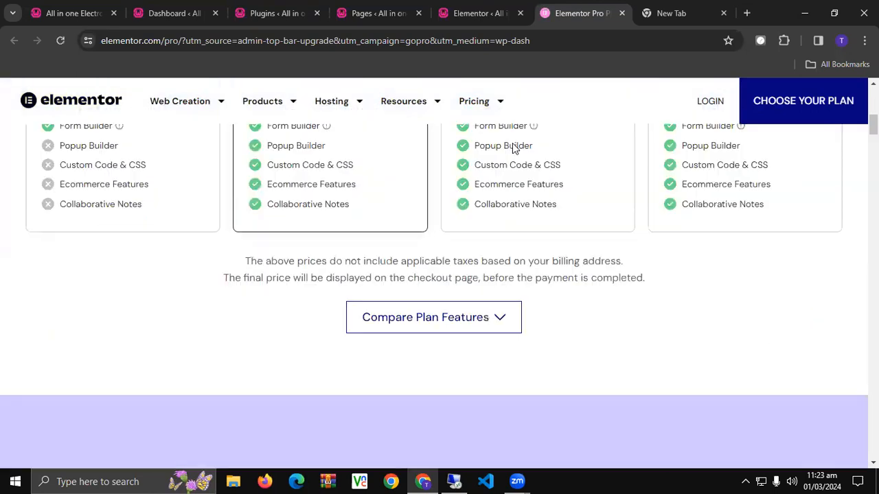
scroll(513, 144, up, 3)
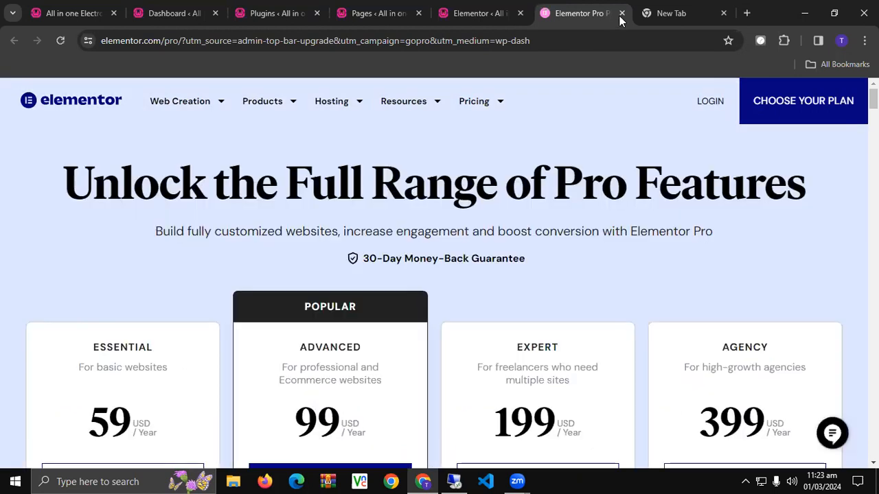
click(622, 15)
click(369, 13)
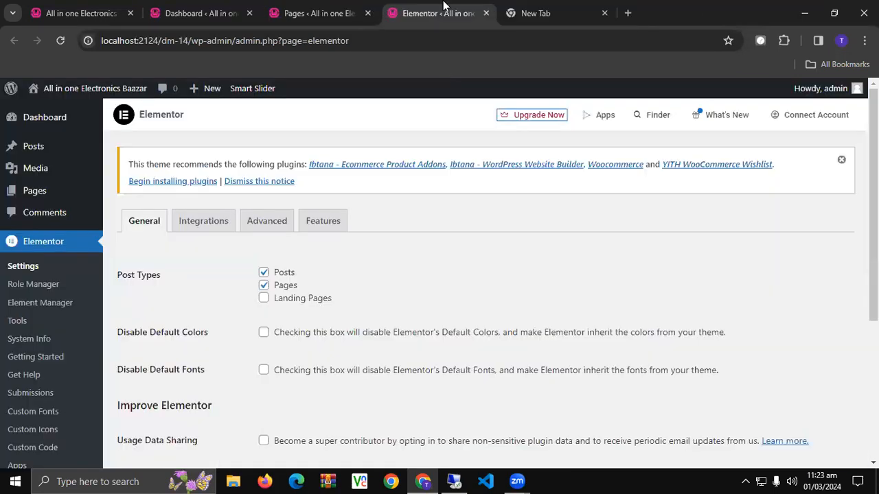
Step: Open the CONTACT US page for editing and launch it in the Elementor editor
click(317, 13)
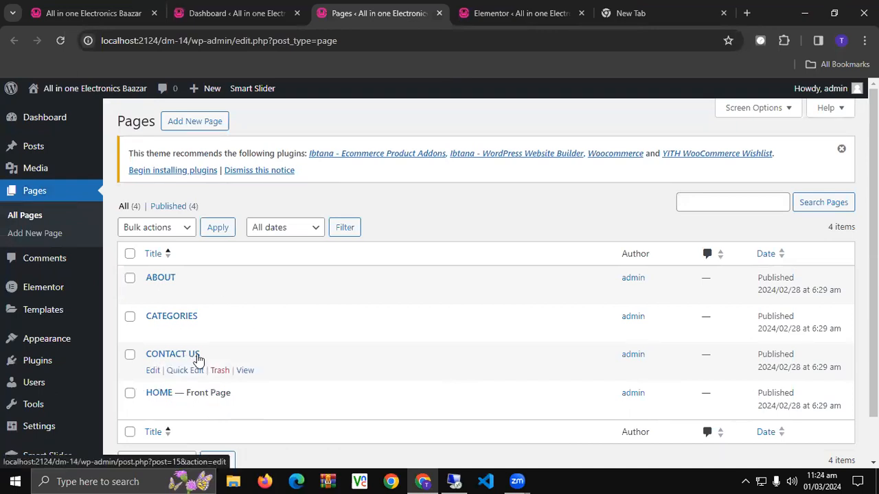
click(153, 373)
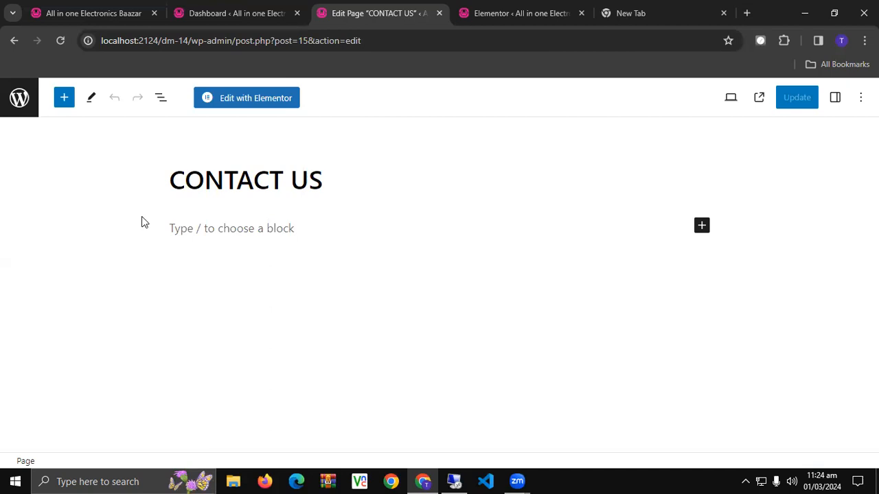
click(255, 99)
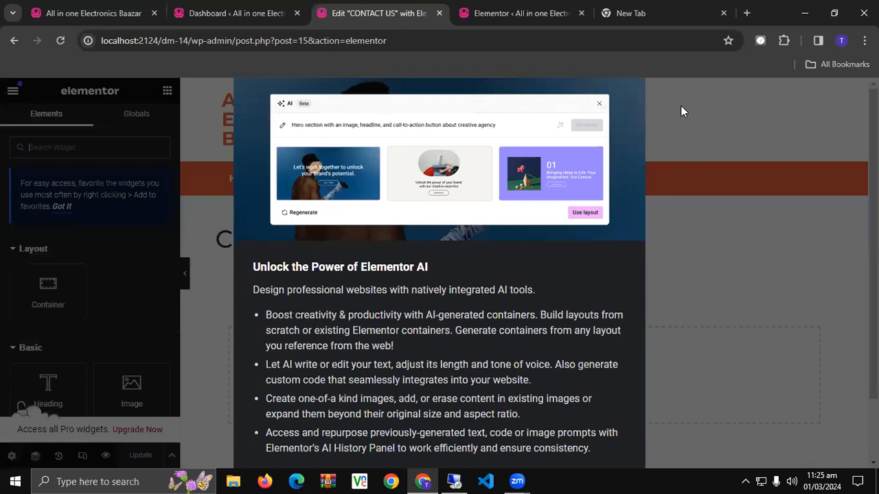
Step: Dismiss the Elementor AI notification covering the CONTACT US page editor
key(ctrl+minus)
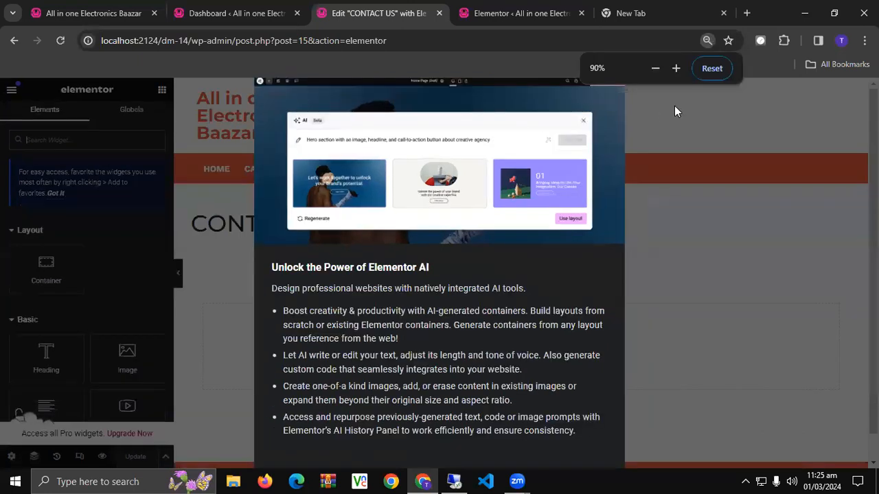
key(ctrl+minus)
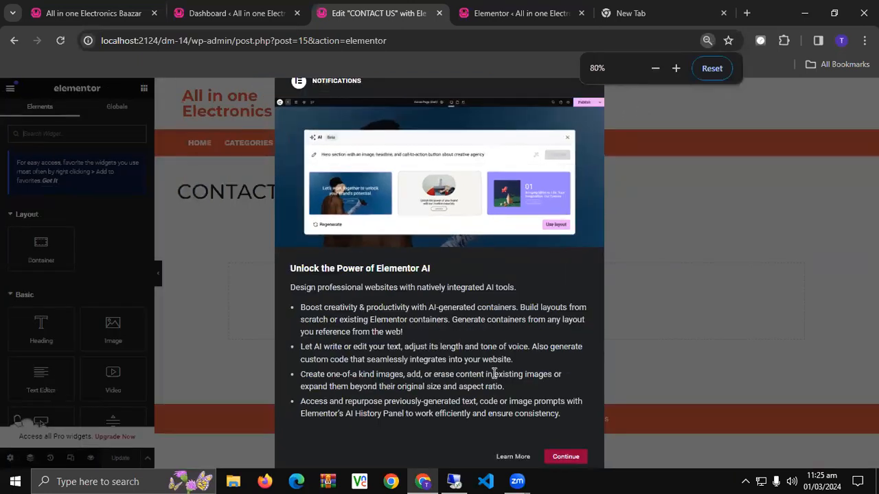
click(571, 458)
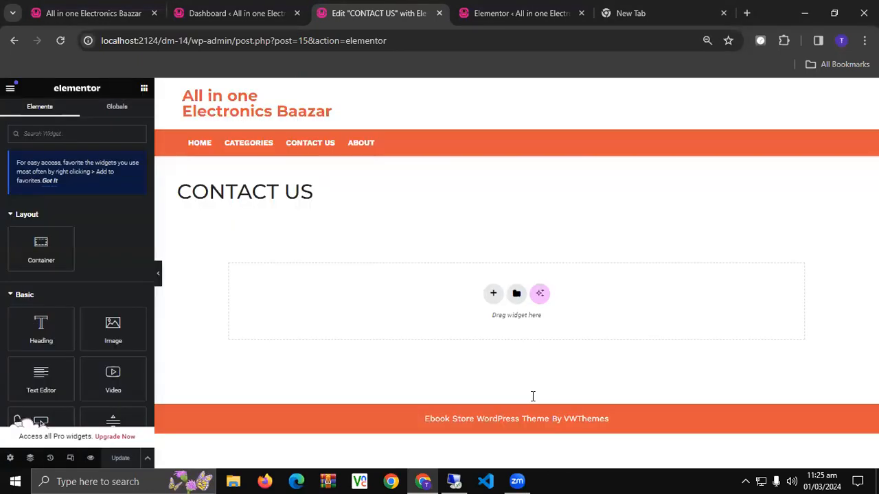
click(575, 245)
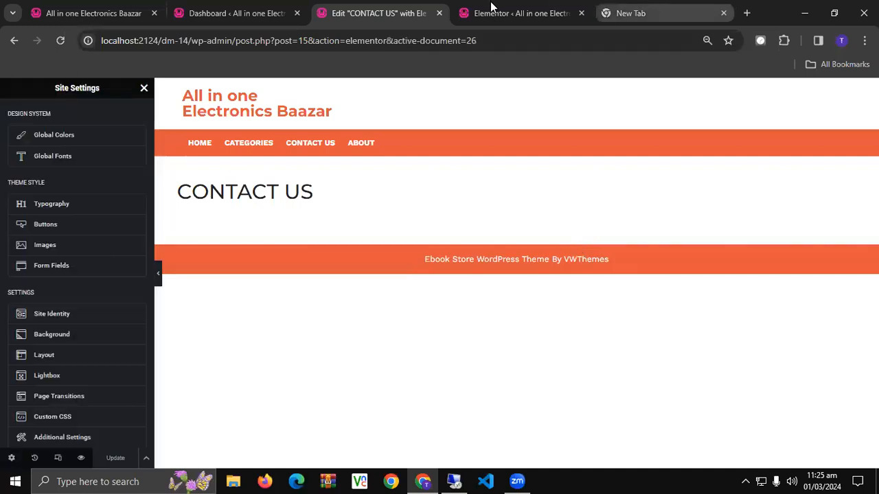
click(491, 4)
click(380, 3)
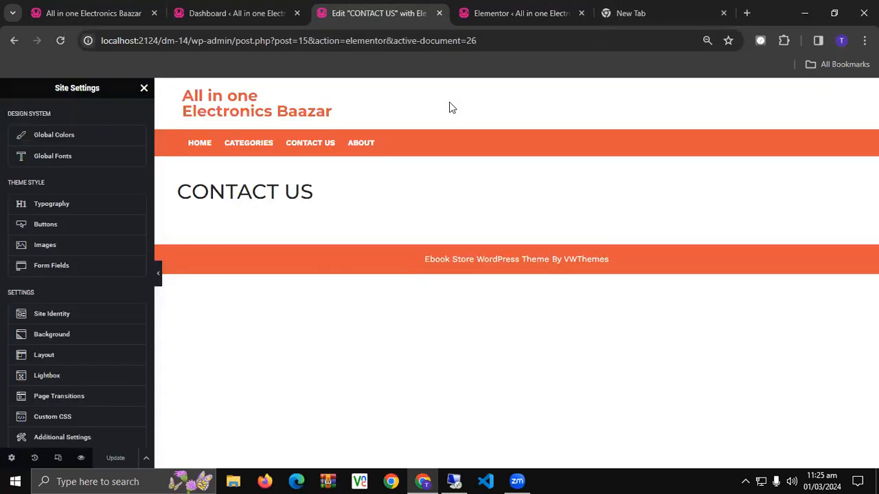
key(ctrl+plus)
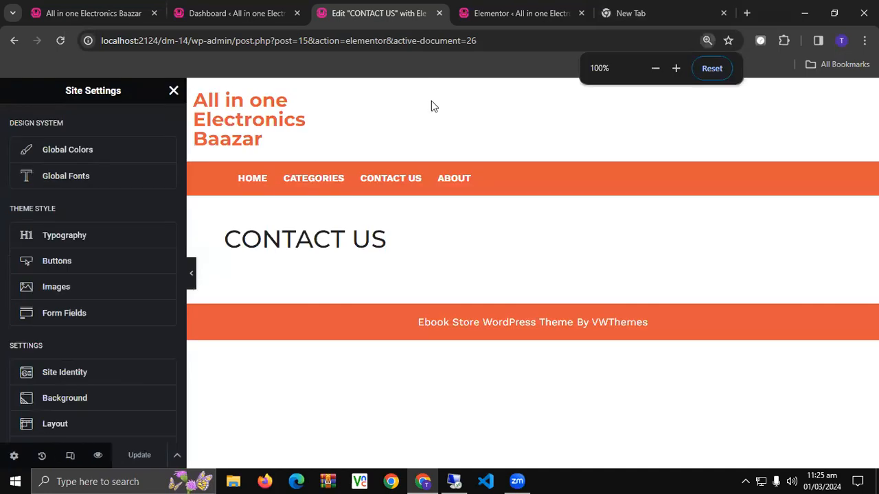
click(167, 90)
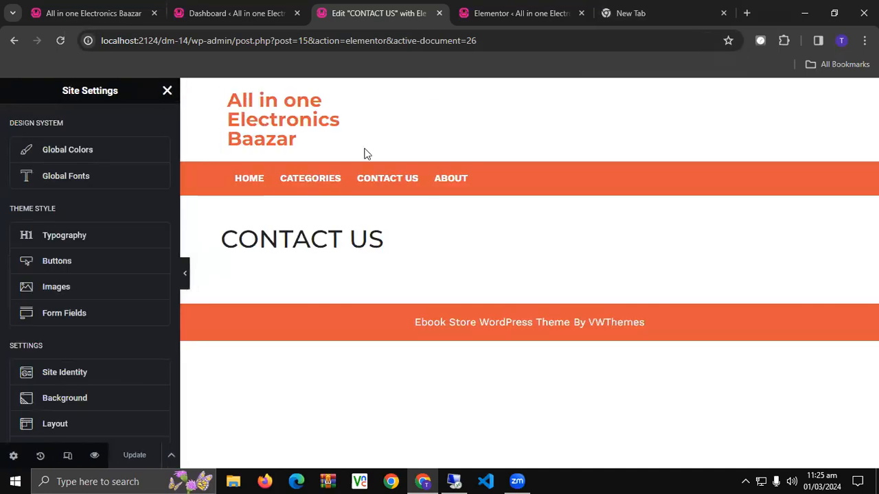
Step: Look through the locked Pro widgets, checking Carousel, Media Carousel, Countdown, Call to Action and Share Buttons
scroll(364, 286, down, 1)
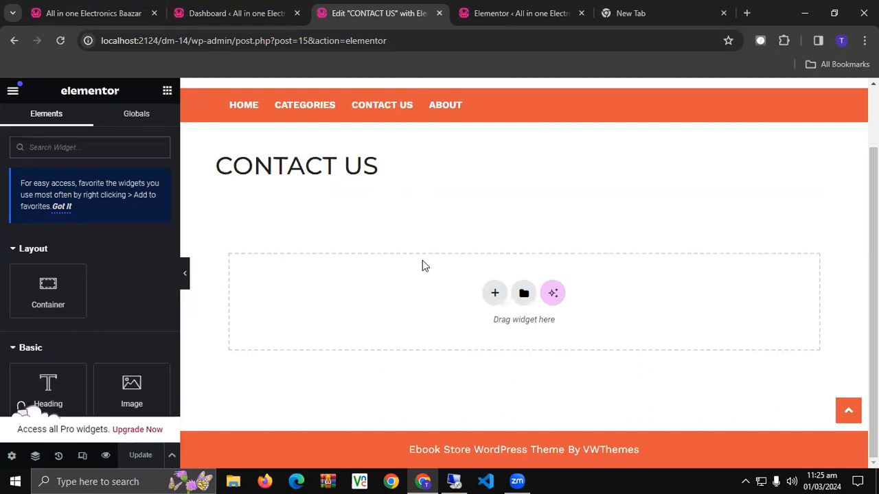
scroll(87, 315, down, 7)
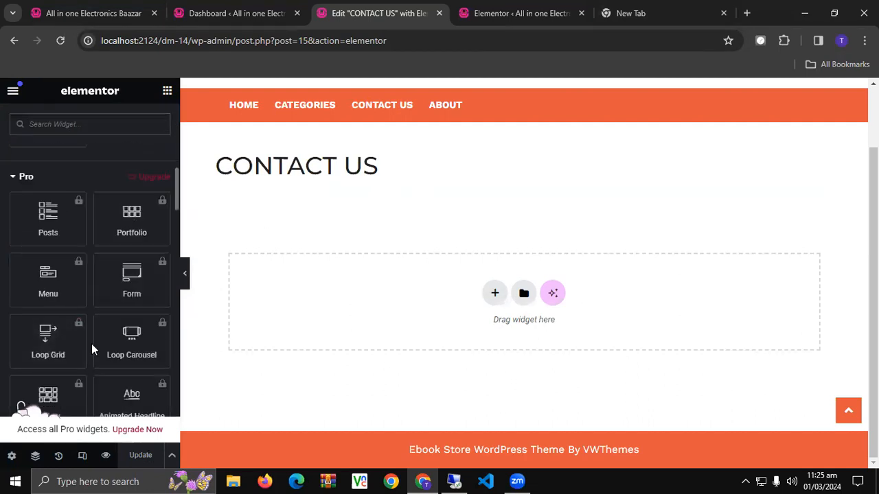
scroll(91, 344, down, 5)
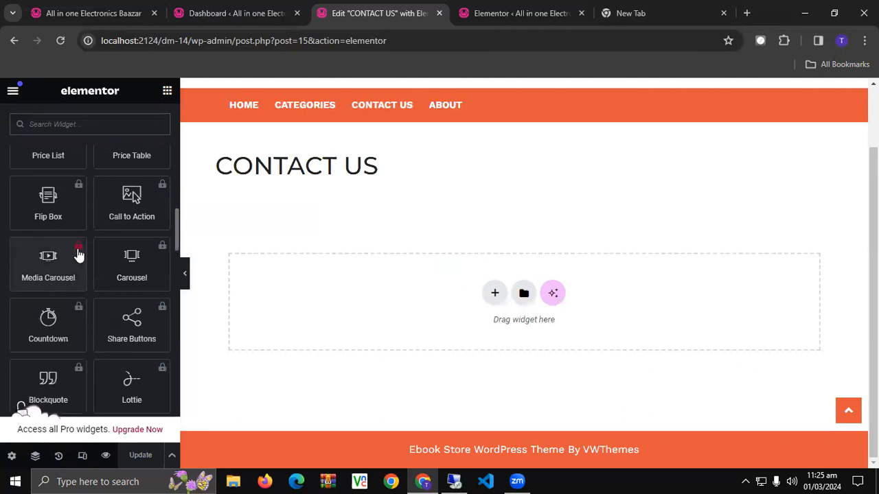
click(132, 270)
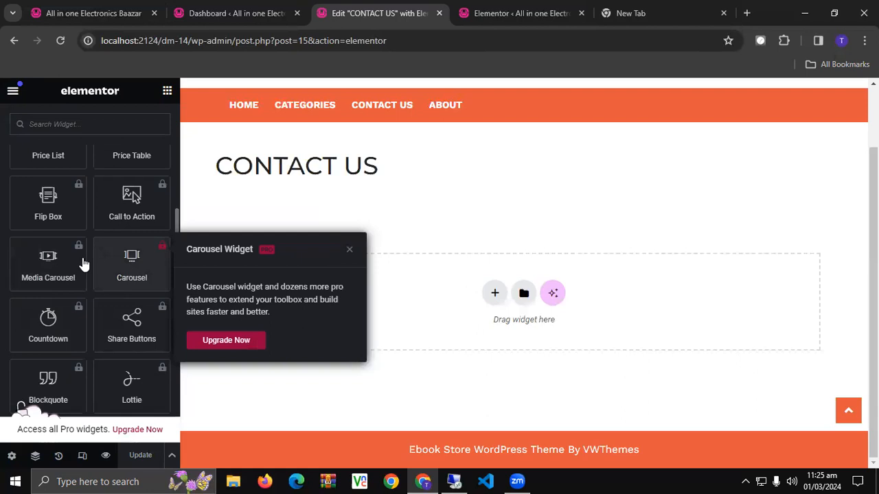
click(49, 254)
click(45, 323)
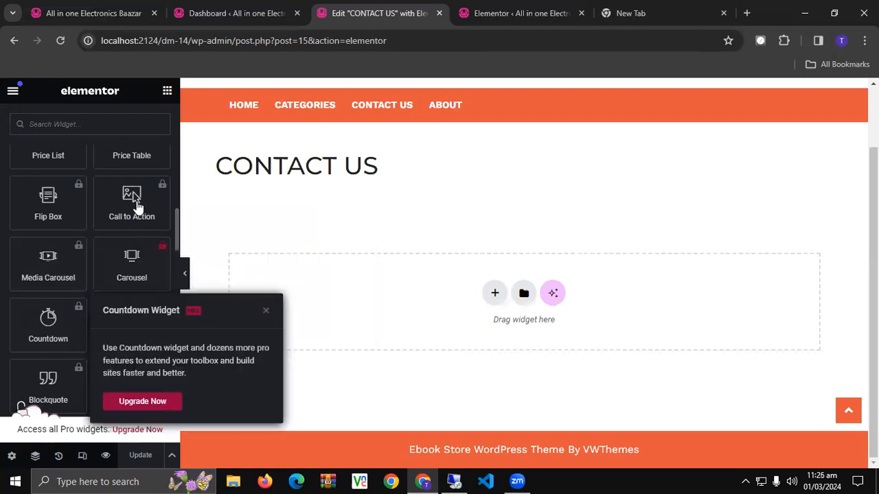
click(134, 203)
click(50, 159)
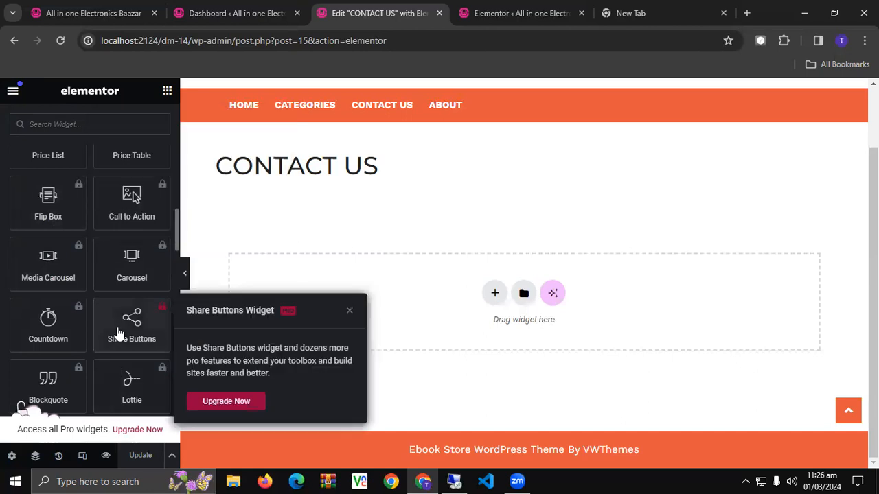
Step: Search the web in the blank tab using the suggested query "pro elements free downloand"
click(657, 7)
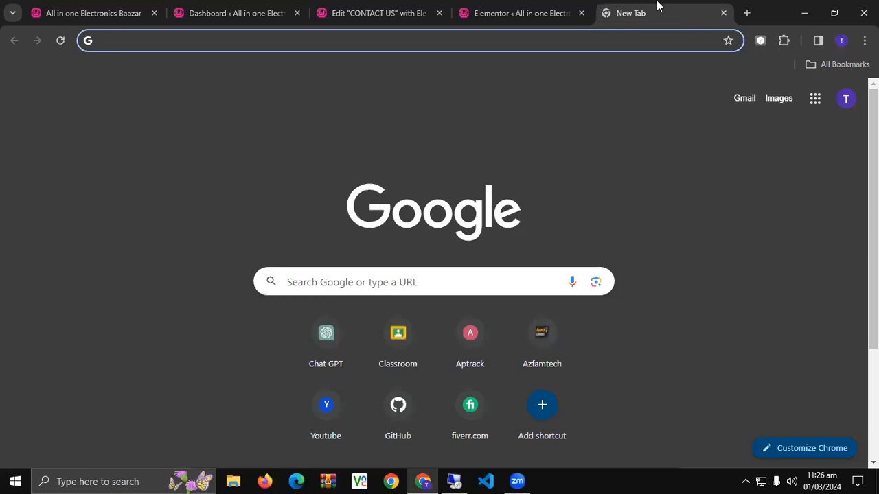
text(pro)
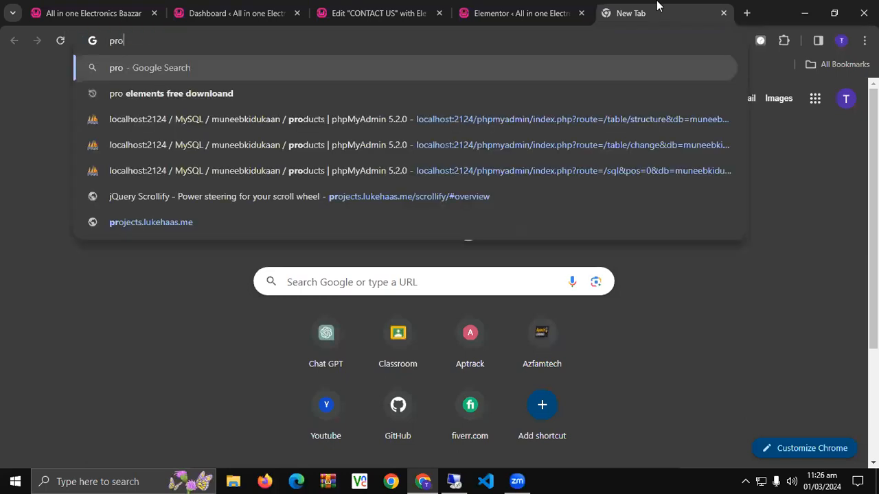
text( ele)
key(Down)
key(Return)
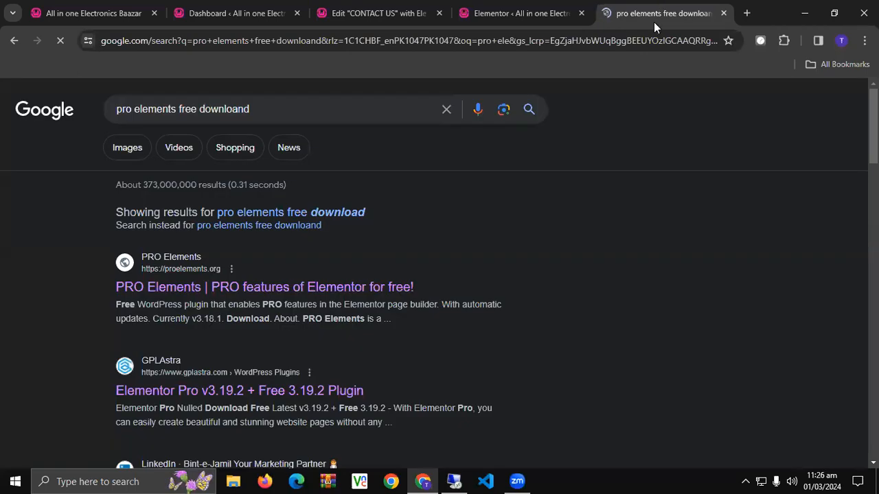
Step: Open the proelements.org result in a new tab and download the PRO Elements plugin
ctrl+click(213, 291)
key(ctrl+Tab)
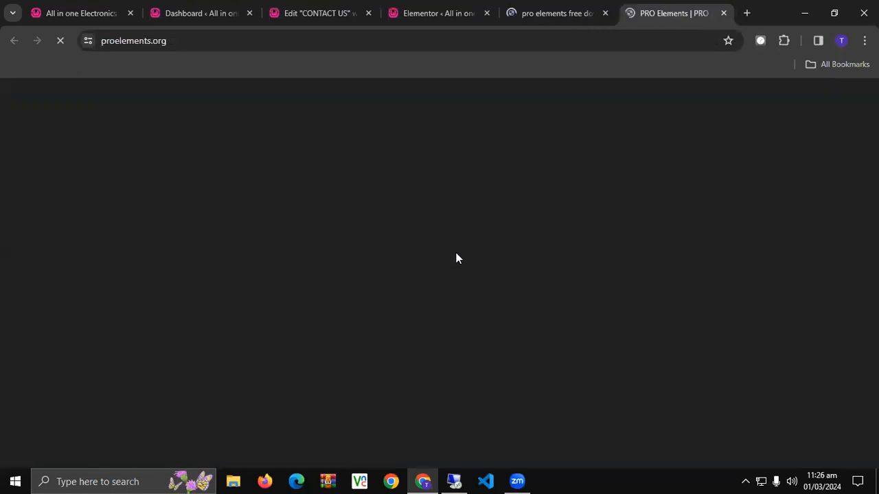
click(458, 396)
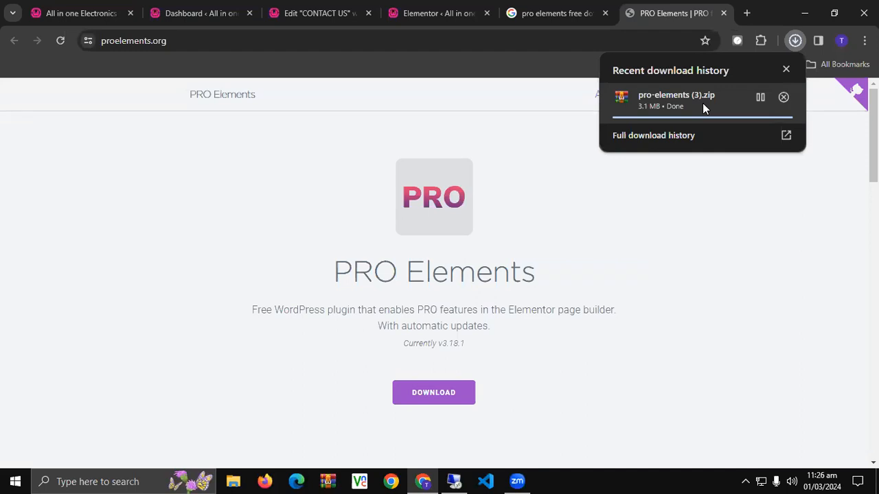
Step: Open the Add Plugins page in a new tab from the site's dashboard and show the plugin upload form
click(76, 8)
click(184, 15)
mouse_move(59, 327)
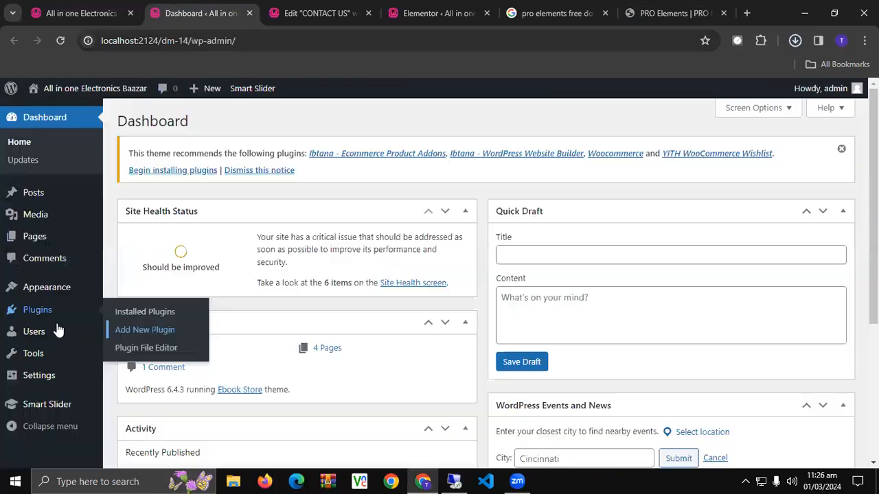
ctrl+click(136, 329)
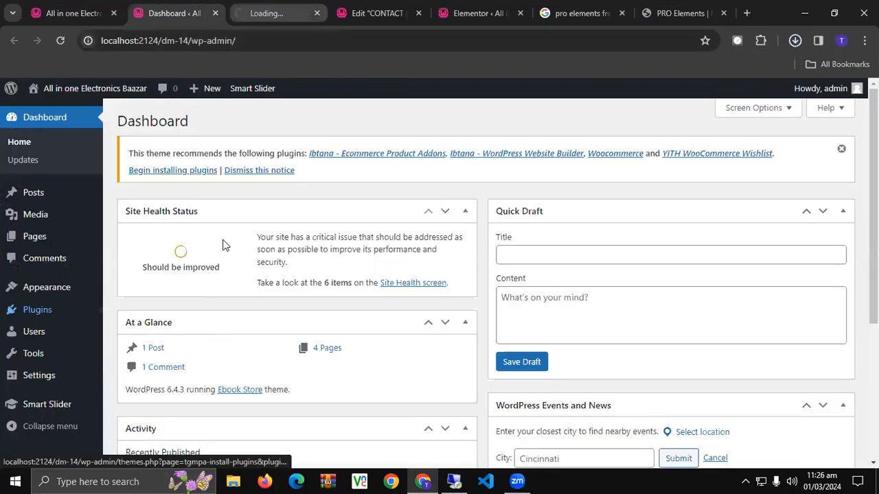
key(ctrl+Tab)
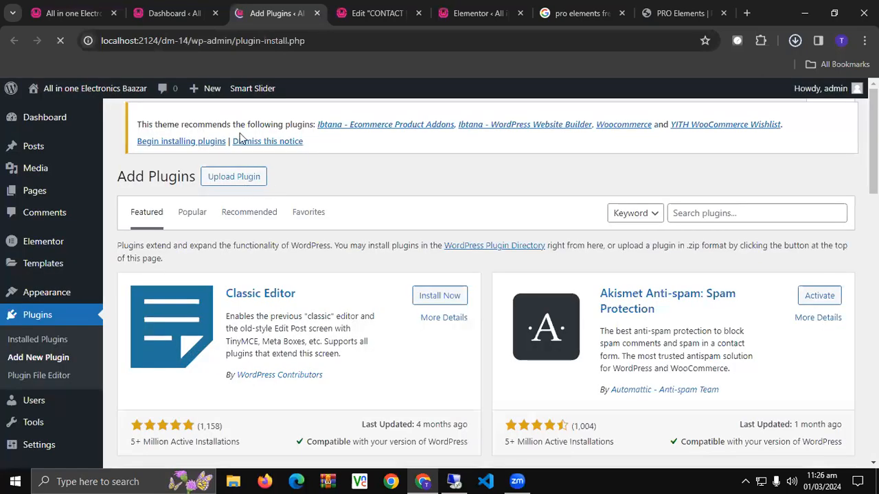
click(240, 129)
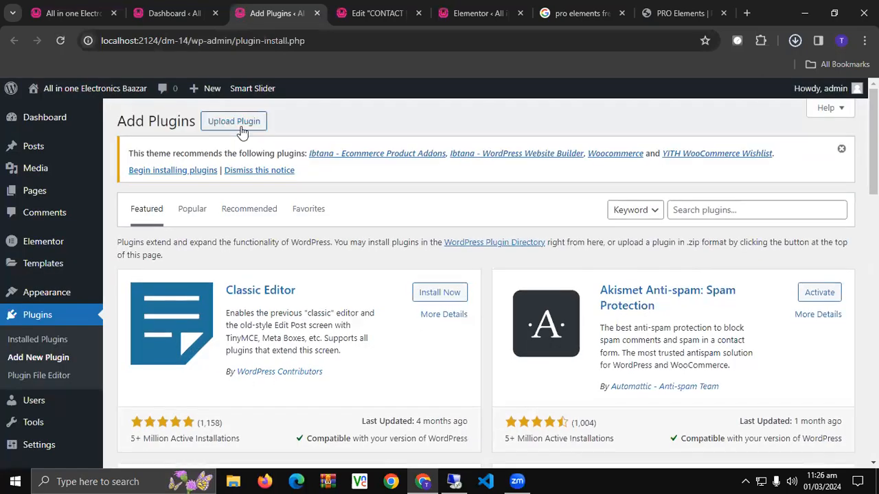
Step: Upload pro-elements (3).zip from the Downloads folder and start installing it as a plugin
click(415, 300)
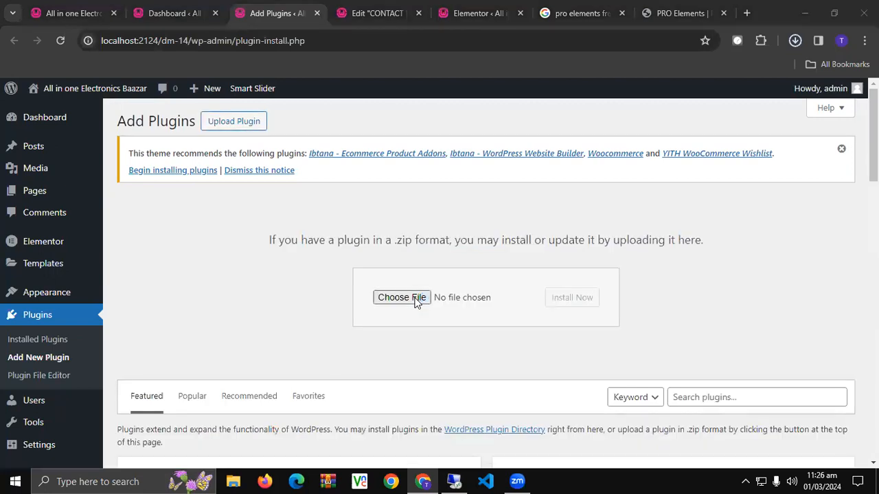
scroll(110, 93, up, 1)
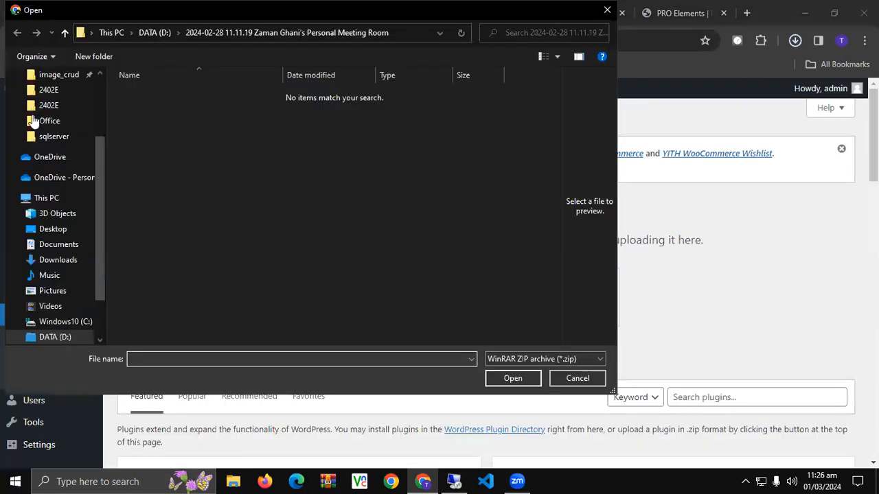
click(61, 265)
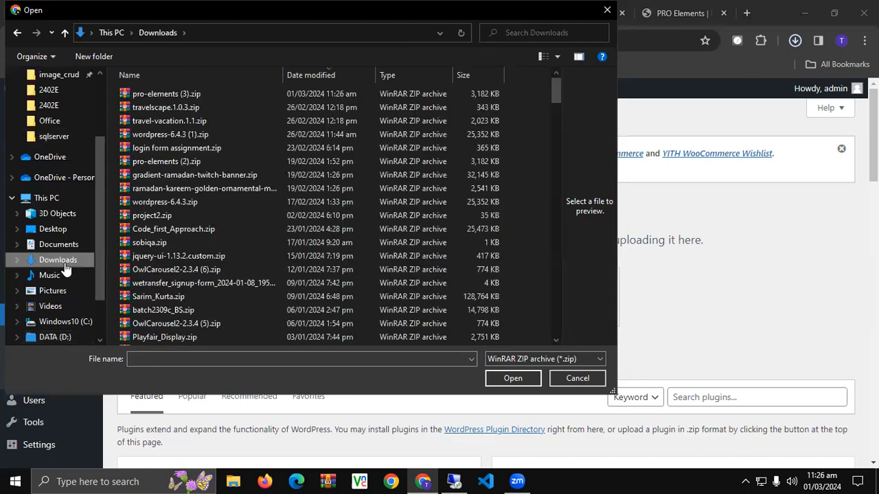
click(167, 94)
double_click(166, 94)
key(Tab)
key(Return)
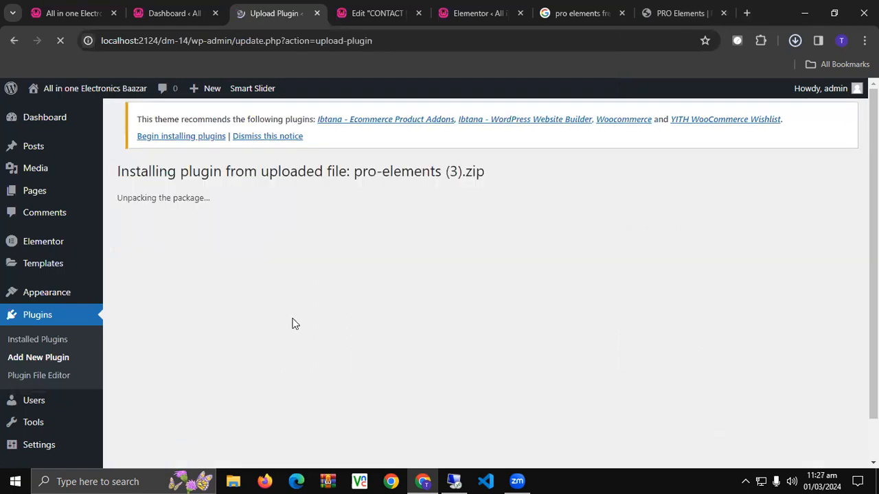
Step: Check the Carousel widget's Pro notice in the CONTACT US page's Elementor editor
click(494, 8)
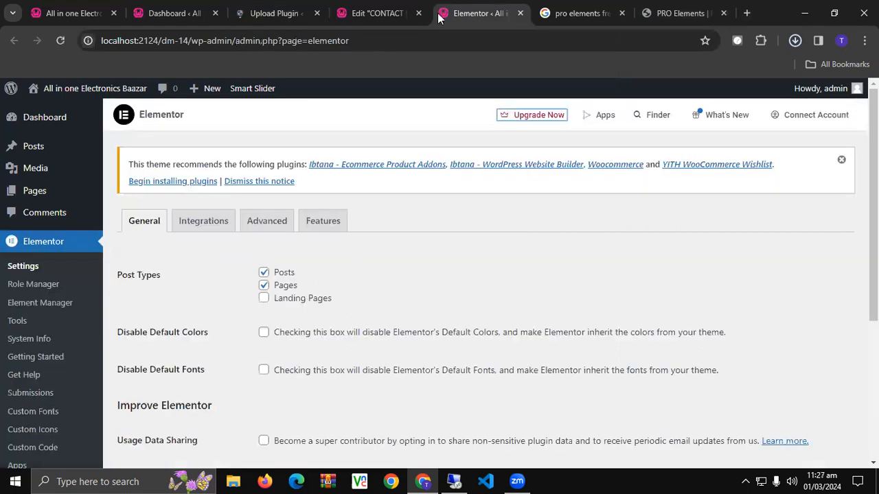
click(397, 7)
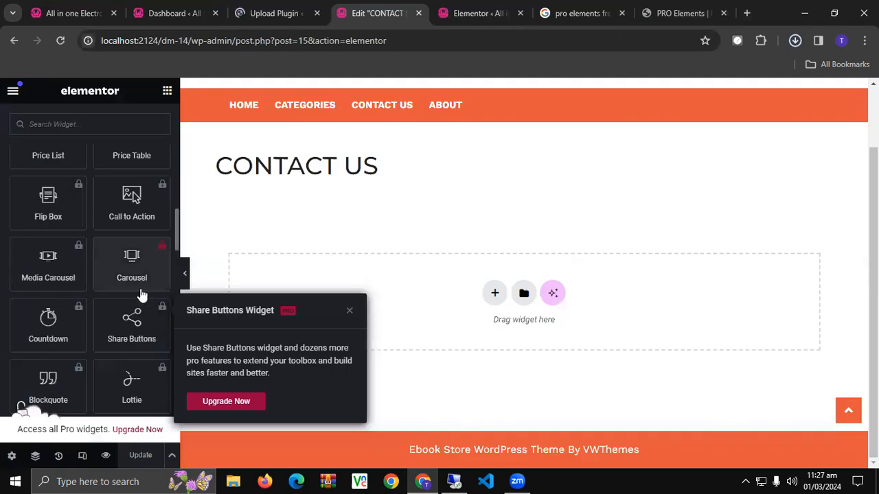
click(136, 264)
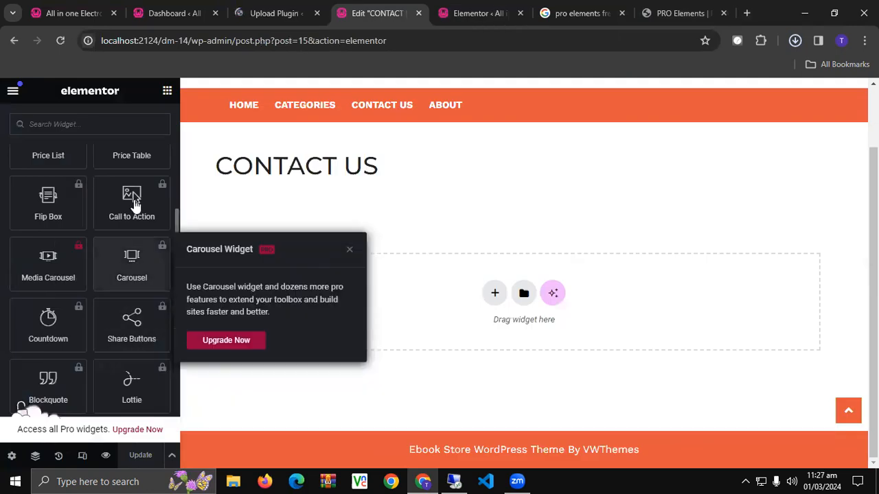
Step: Return to the plugin installation, activate PRO Elements, and view it in the installed plugins list
click(267, 8)
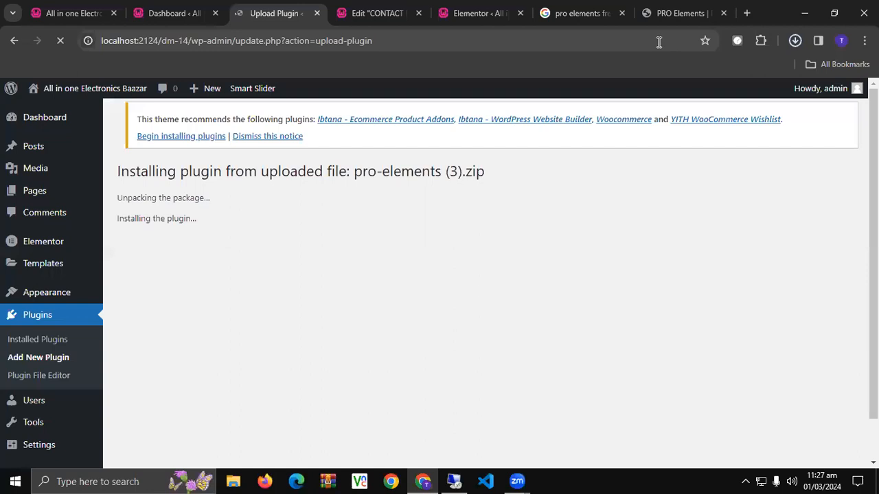
click(145, 262)
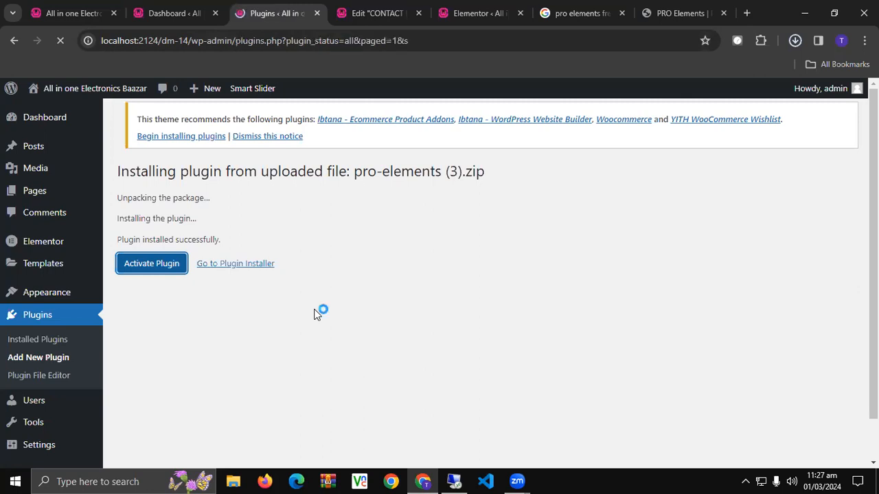
scroll(315, 314, down, 3)
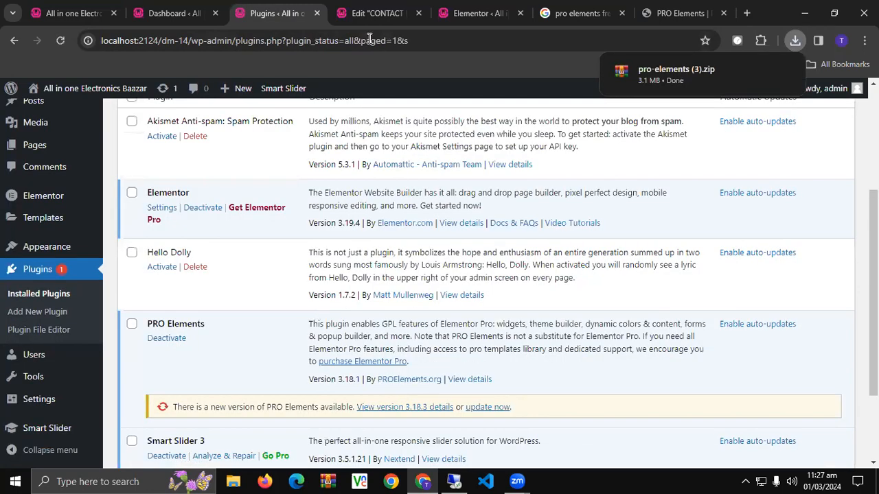
Step: Reload the CONTACT US page's Elementor editor and look through its widget list to the end
click(479, 13)
click(372, 5)
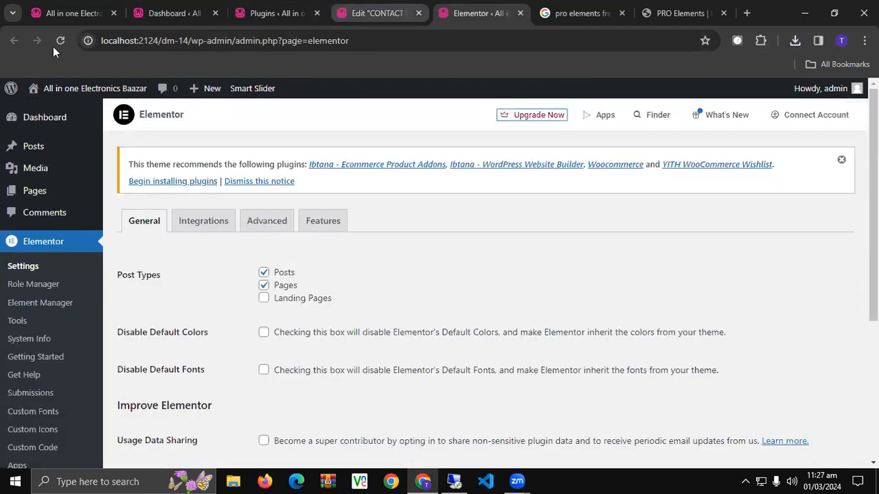
key(F5)
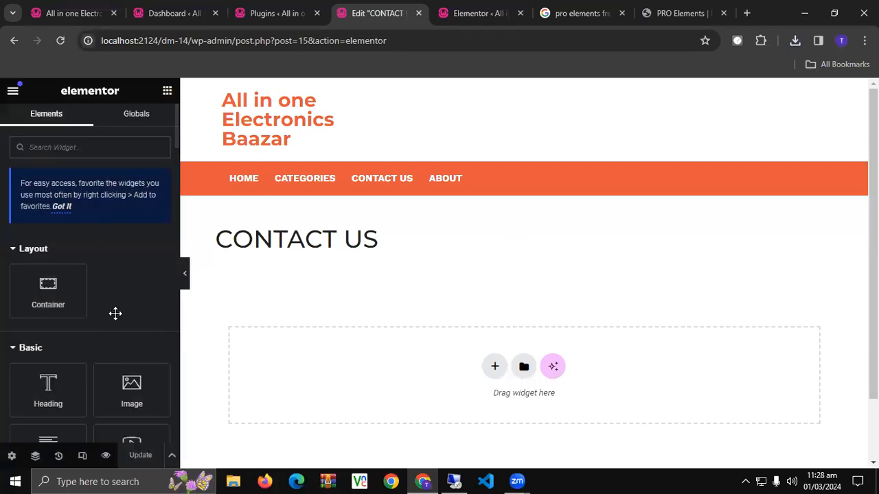
scroll(114, 314, down, 8)
scroll(115, 313, down, 5)
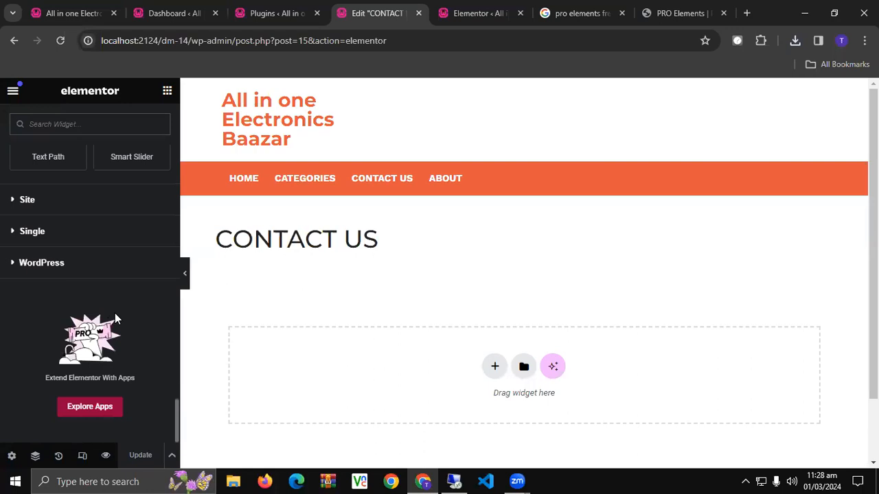
scroll(114, 313, up, 3)
scroll(115, 313, up, 6)
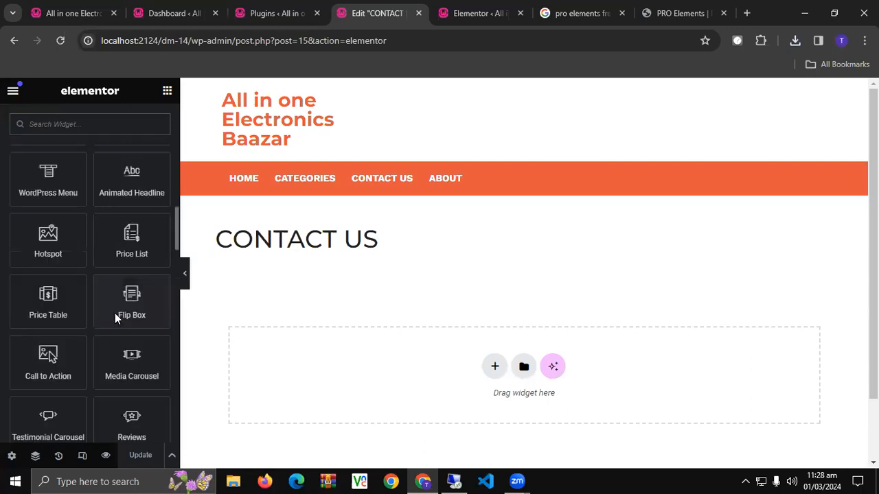
scroll(114, 313, up, 10)
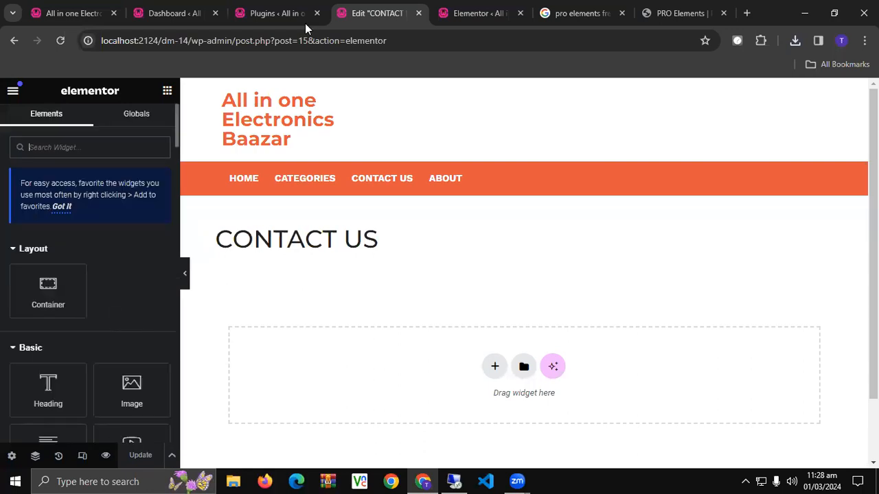
click(451, 7)
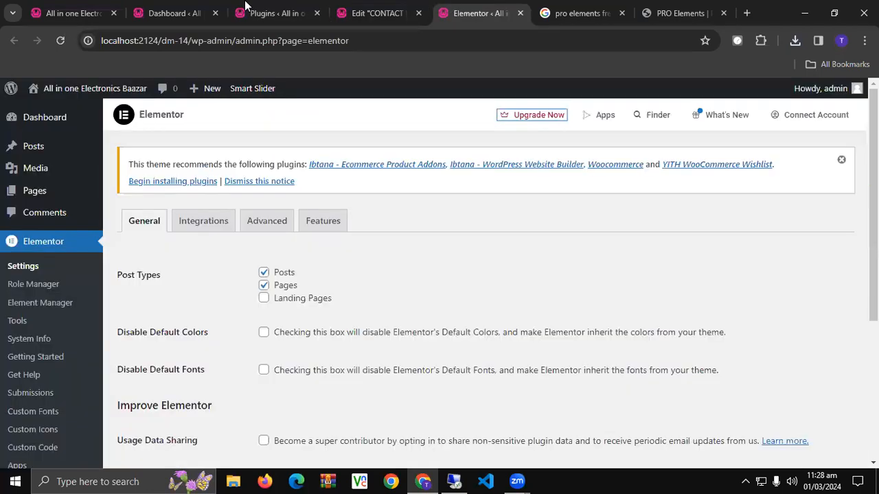
click(271, 13)
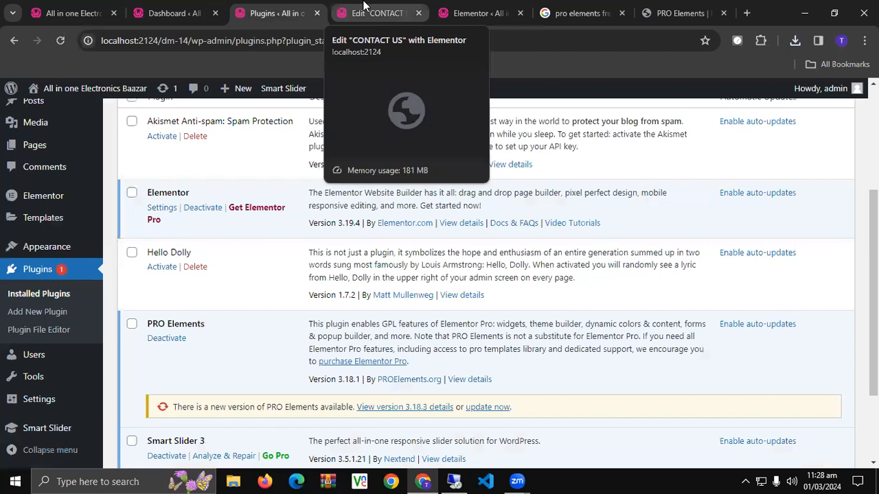
click(365, 7)
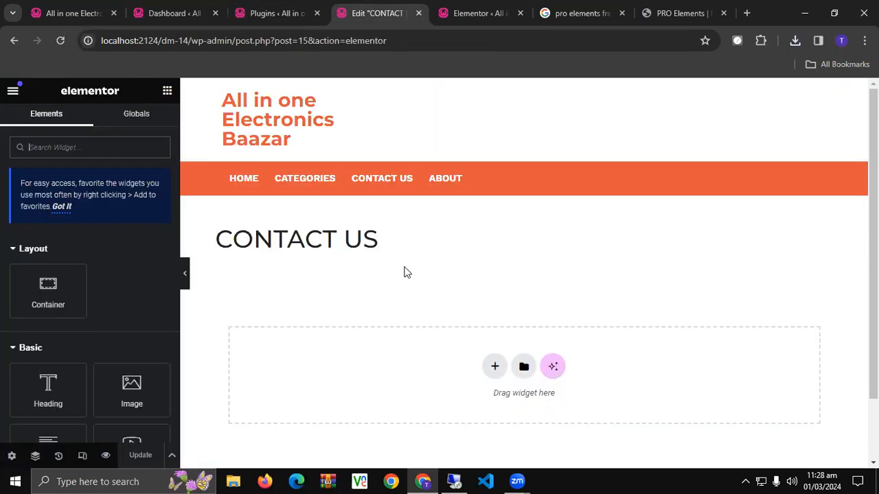
Step: Add a new container with the single row-direction structure below the CONTACT US heading
scroll(405, 273, down, 2)
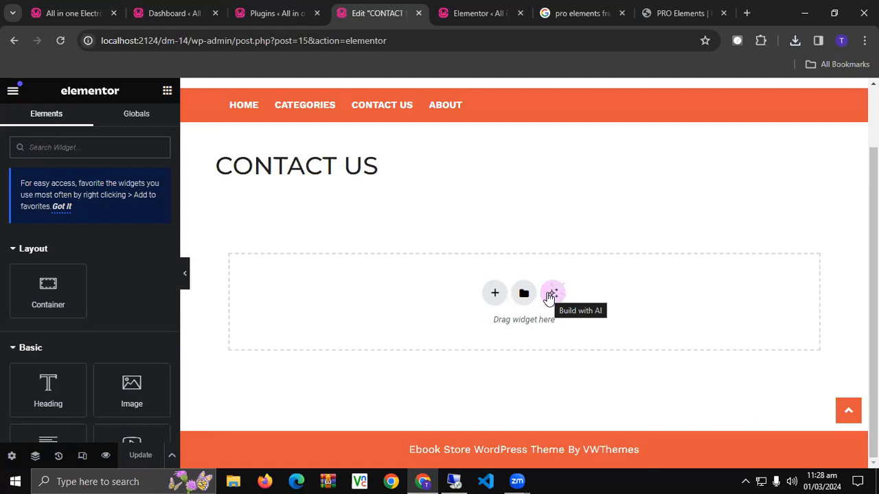
click(495, 294)
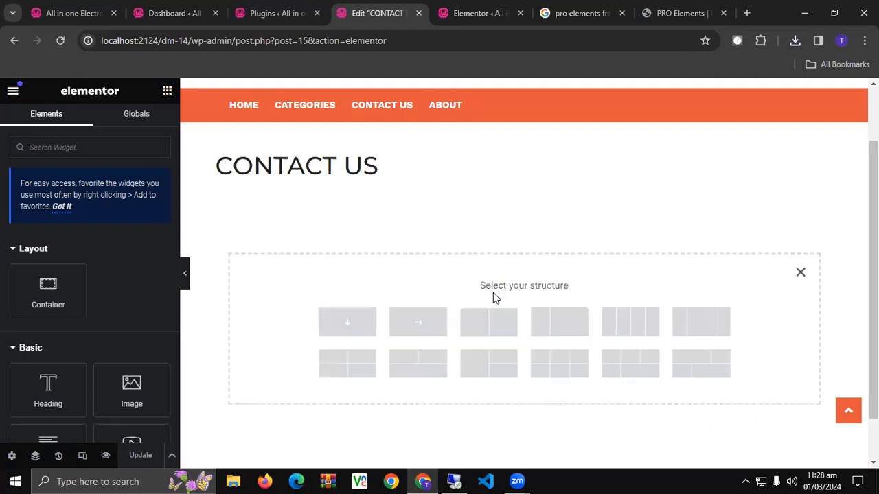
click(415, 331)
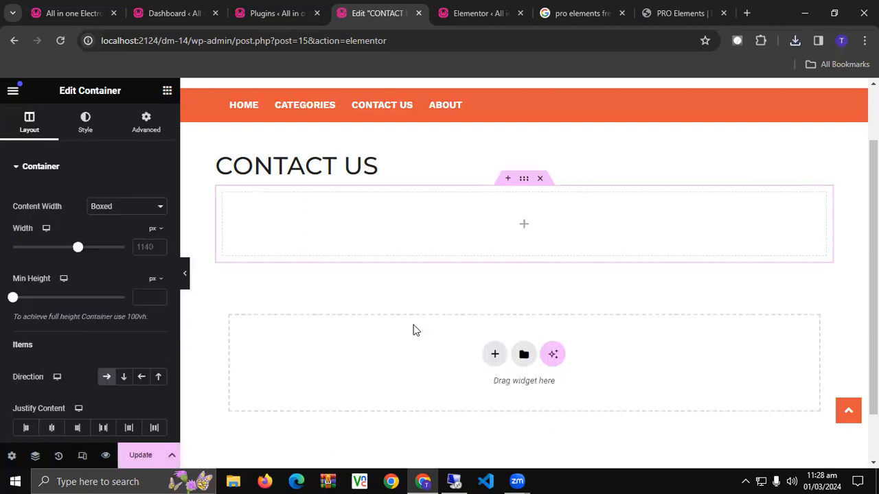
Step: Search the widgets for "map" and place the Google Maps widget inside the new container
click(522, 228)
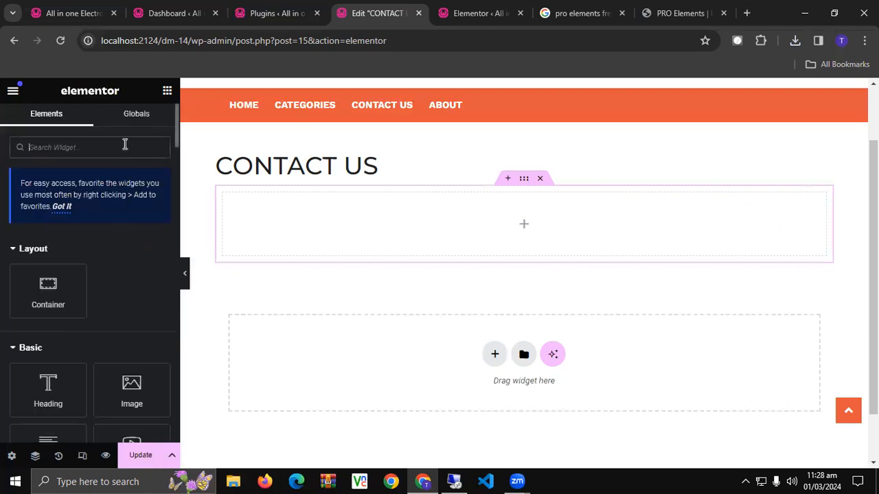
text(map)
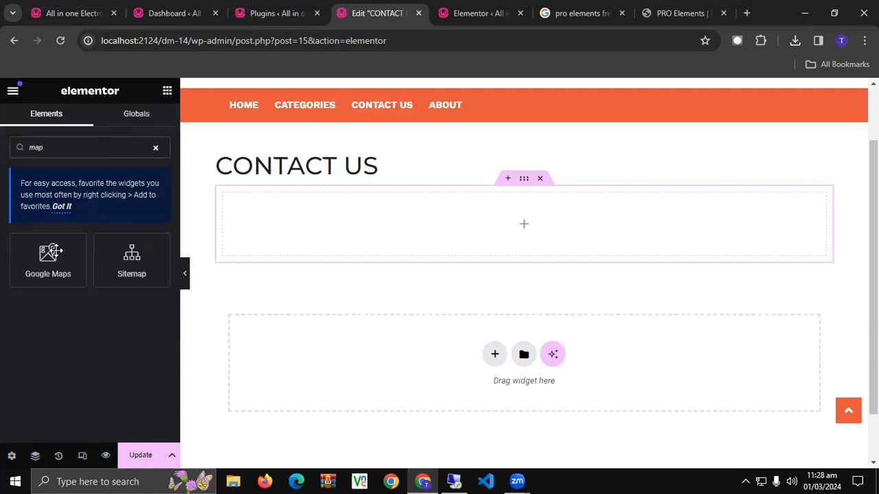
drag(51, 252, 418, 233)
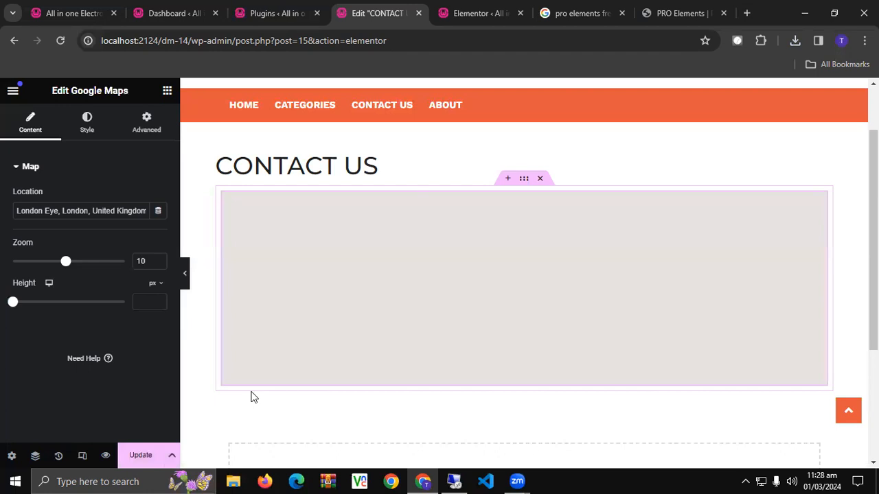
Step: Set the Google Maps widget's location to "Aptech Garden Center"
click(59, 211)
key(ctrl+a)
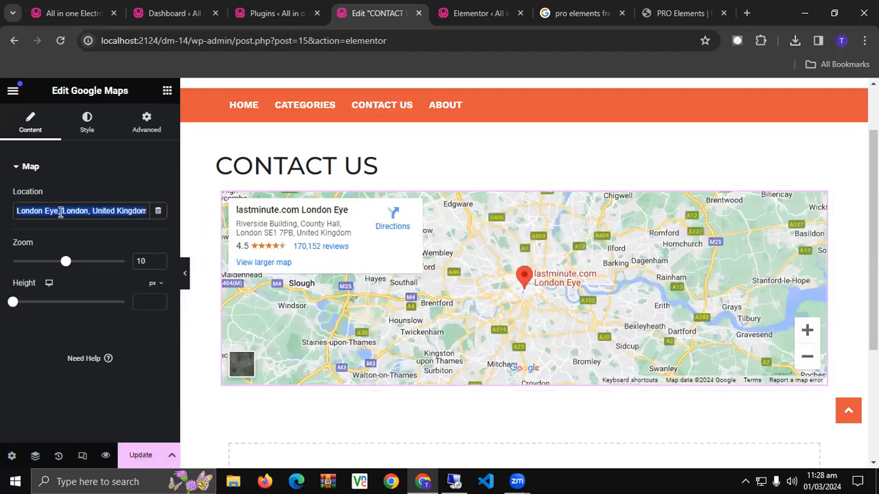
text(Aptech gArd)
key(BackSpace)
key(BackSpace)
key(BackSpace)
key(BackSpace)
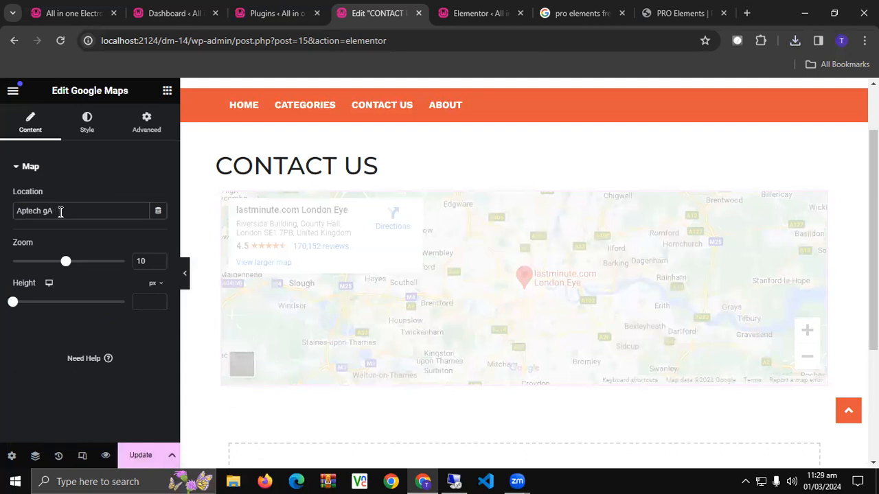
text(GA)
key(BackSpace)
text(arden Center)
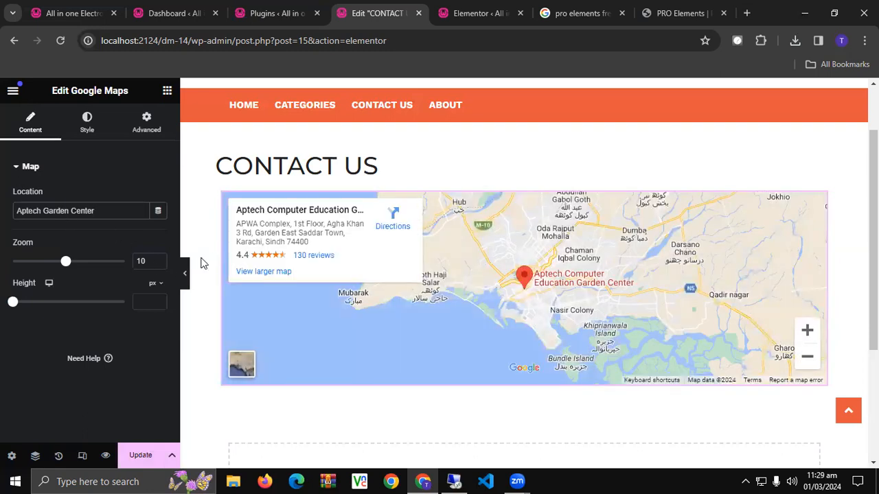
Step: Set the map's height to 650 px and review the enlarged map on the page
scroll(197, 263, down, 3)
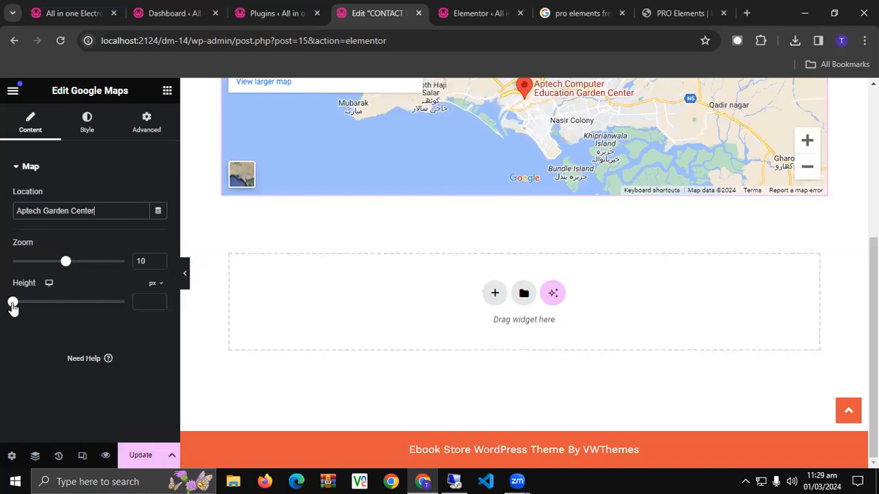
drag(13, 304, 62, 311)
click(146, 298)
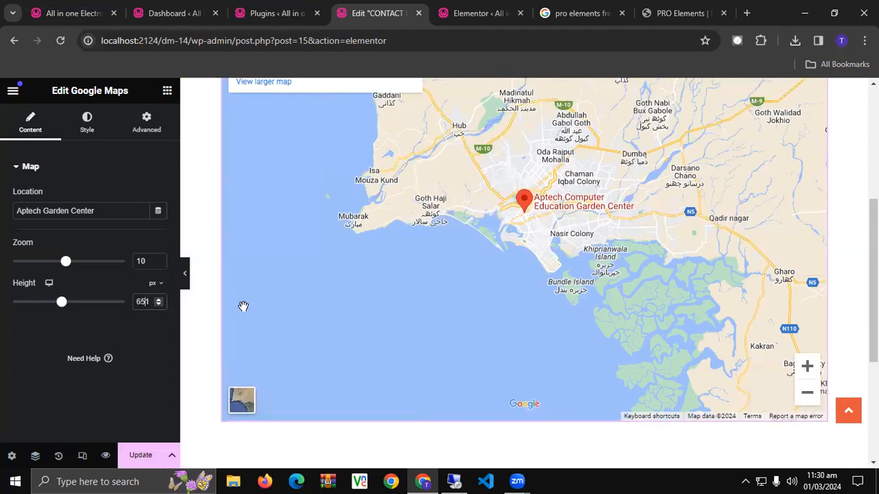
key(BackSpace)
text(0)
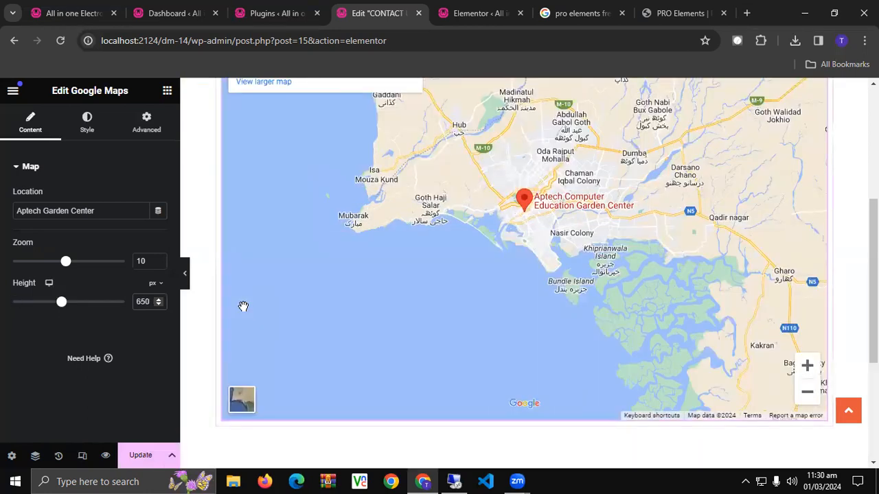
click(204, 318)
scroll(252, 251, up, 5)
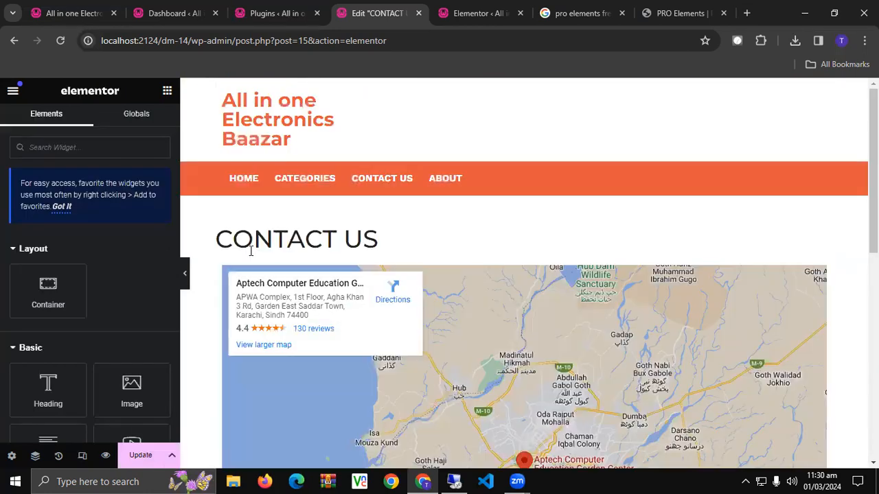
scroll(229, 284, down, 4)
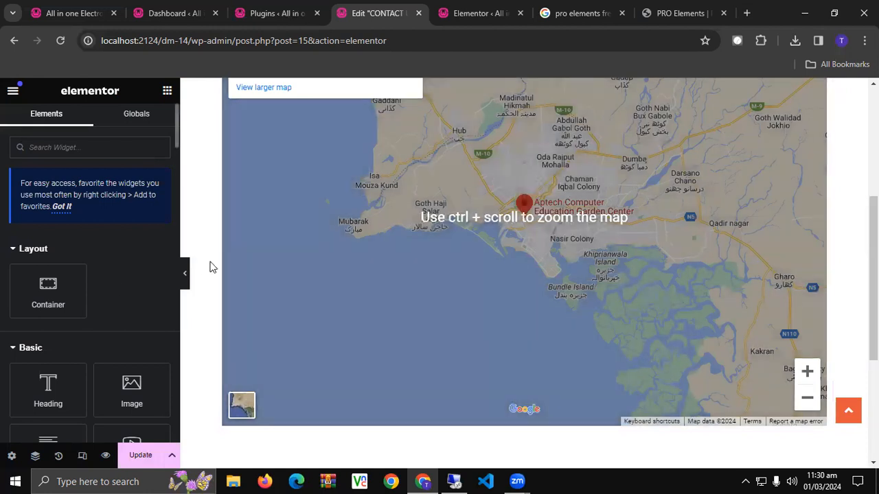
scroll(275, 254, up, 3)
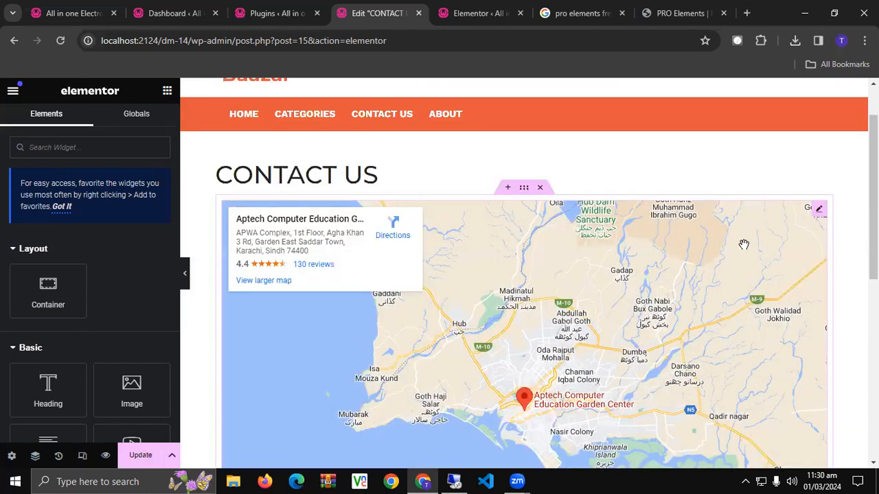
Step: Reopen the Google Maps widget's settings and look through its Normal and Hover style options
click(819, 211)
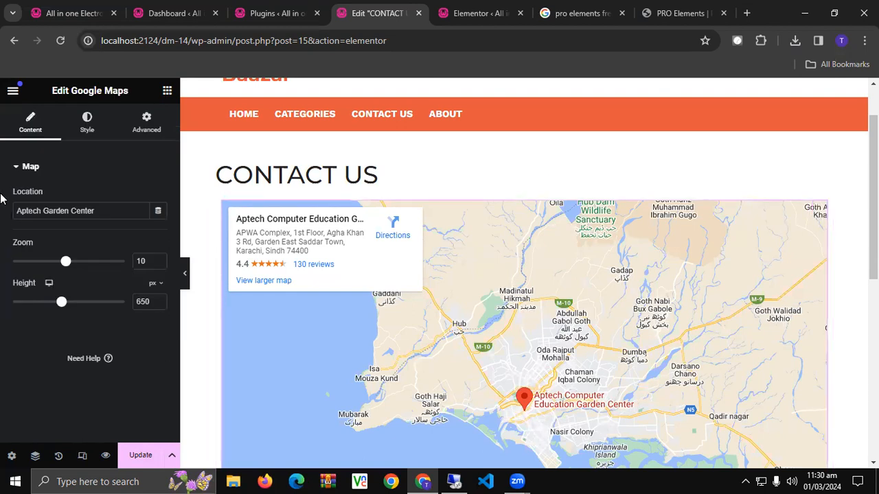
click(16, 168)
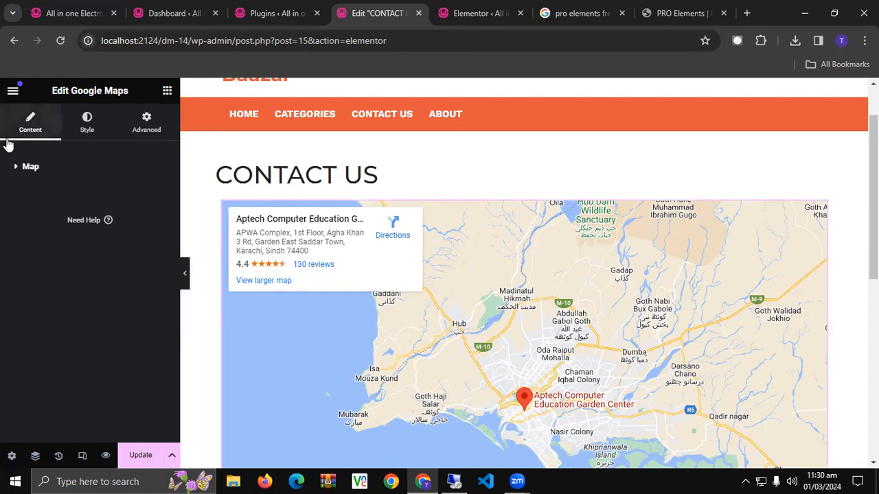
click(81, 132)
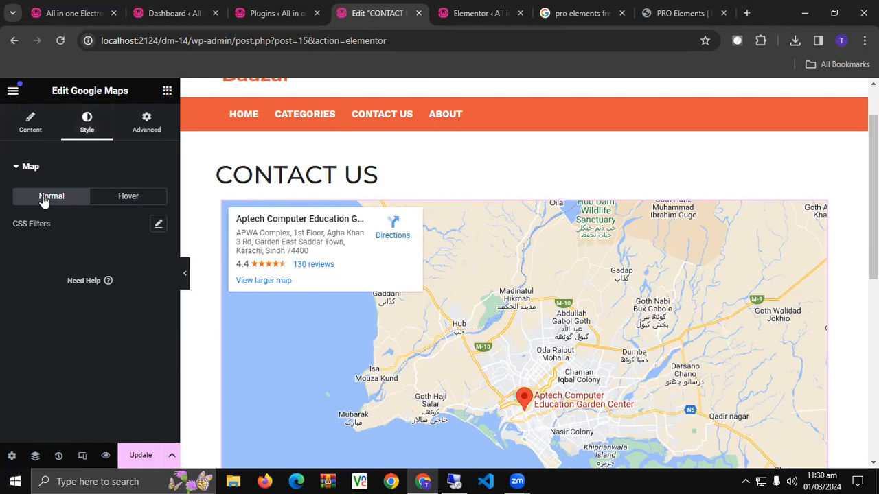
click(104, 203)
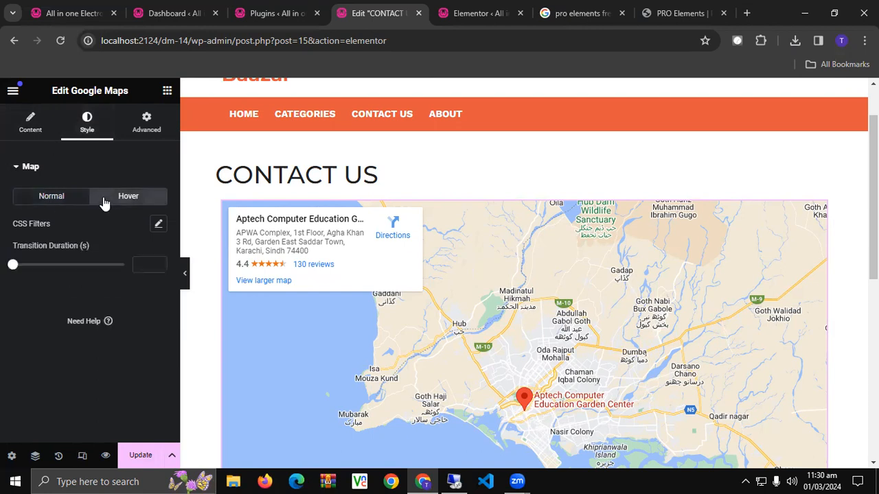
click(64, 200)
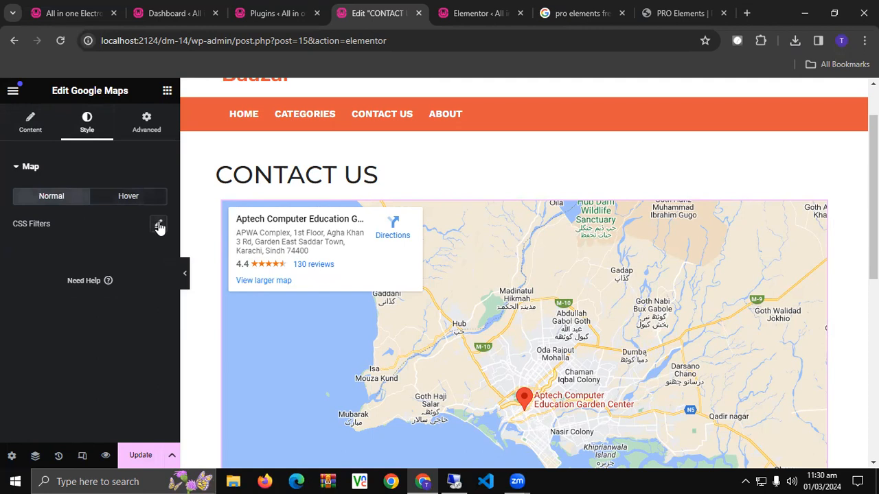
Step: Try CSS filters on the map's Normal state with saturation 200, contrast 60 and brightness 71, and check the look on the page
click(159, 226)
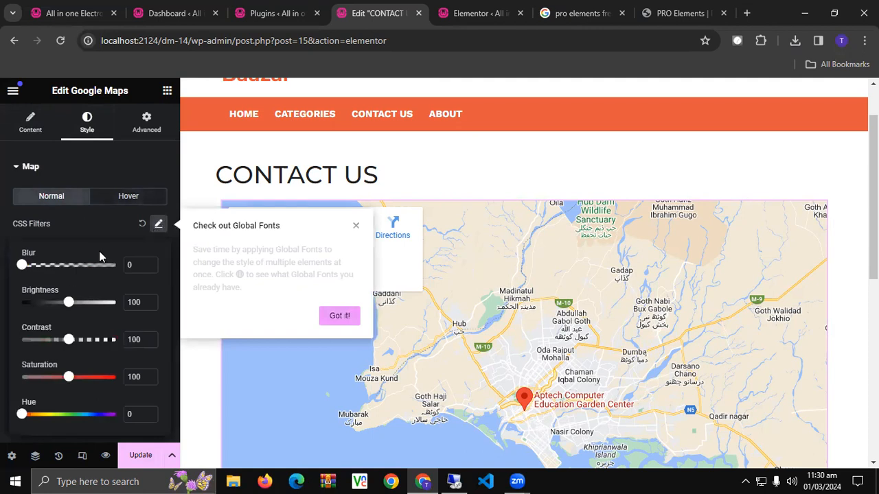
click(356, 225)
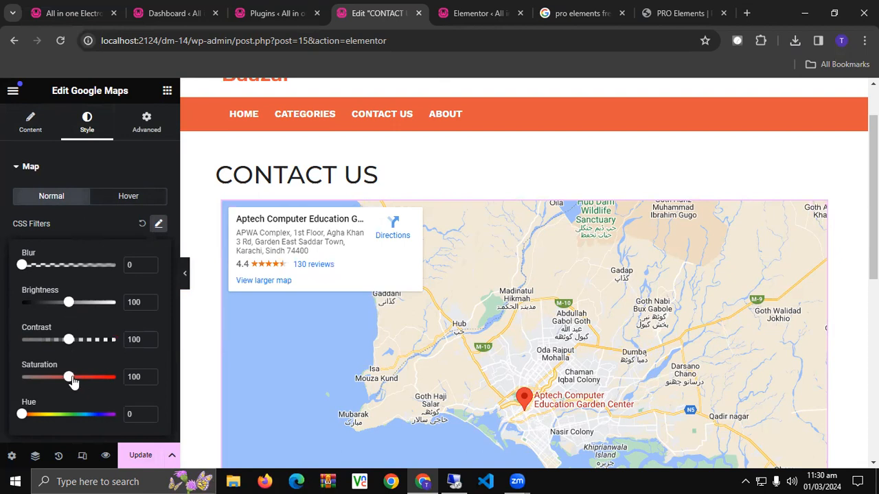
drag(40, 385, 147, 372)
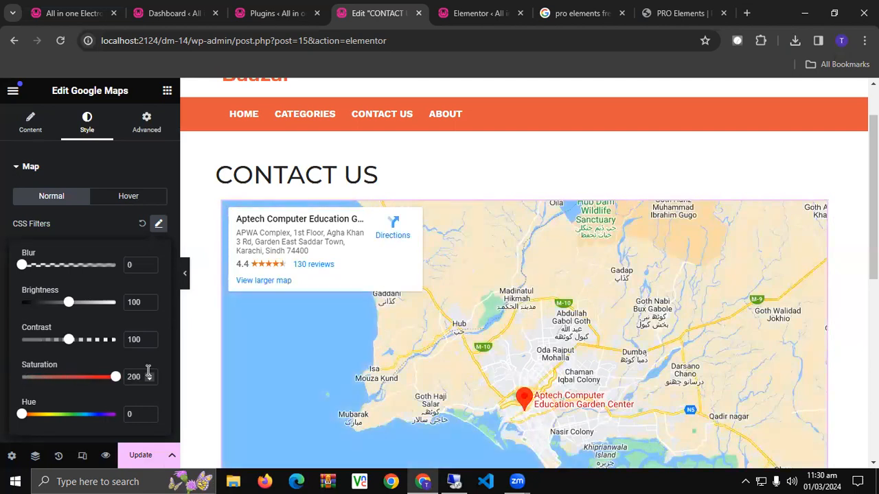
mouse_move(23, 415)
mouse_down()
mouse_move(146, 410)
mouse_move(5, 412)
mouse_move(69, 413)
mouse_move(21, 411)
mouse_up()
drag(69, 339, 49, 341)
drag(84, 307, 55, 305)
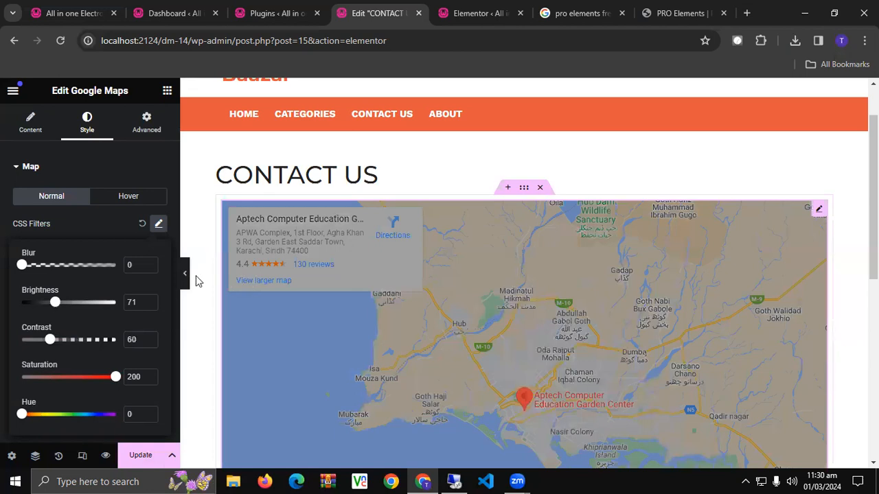
scroll(197, 281, down, 7)
scroll(197, 282, up, 8)
scroll(196, 282, down, 3)
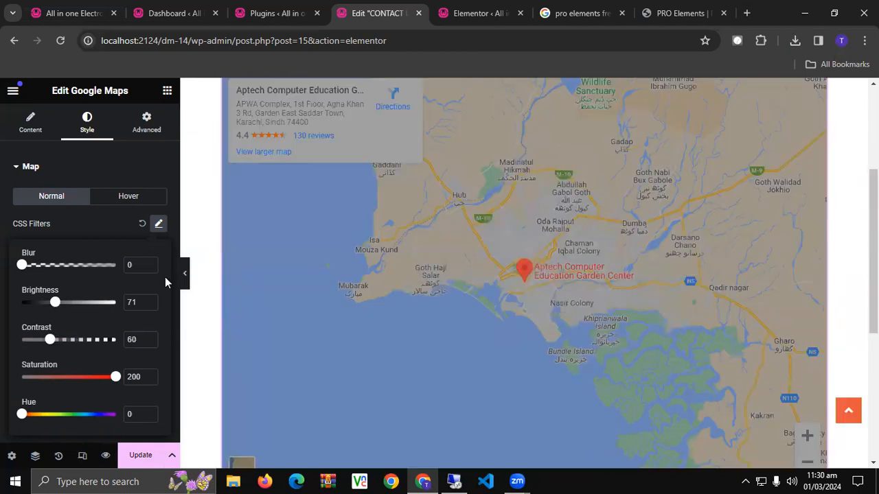
Step: Reset the map's CSS filters to their defaults and update the CONTACT US page
click(143, 224)
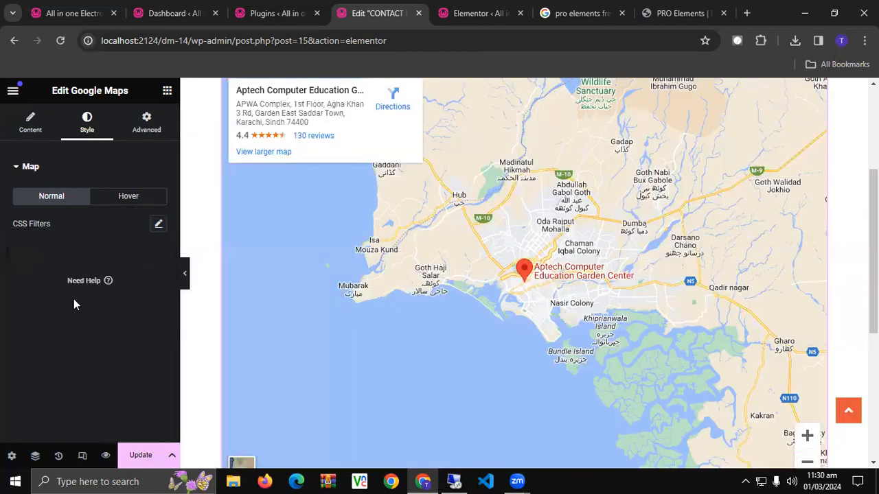
click(141, 457)
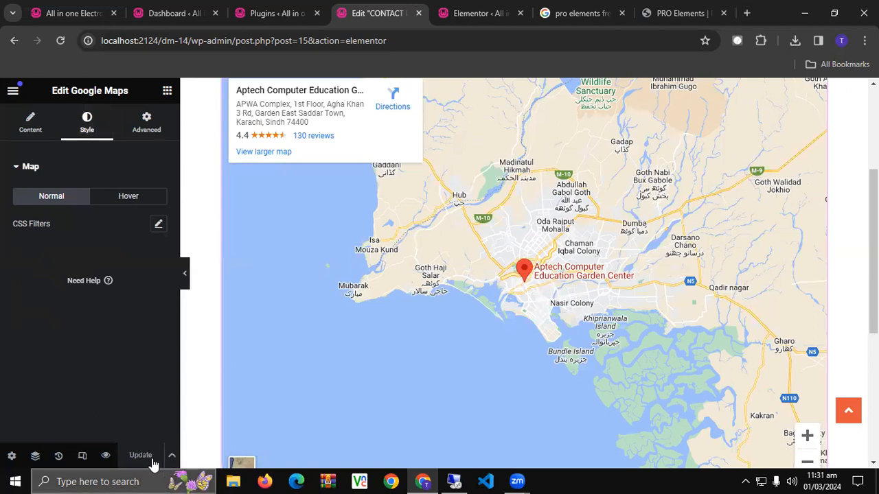
Step: Try a 50 px margin around the map in its advanced layout settings, and clear the value again
click(144, 140)
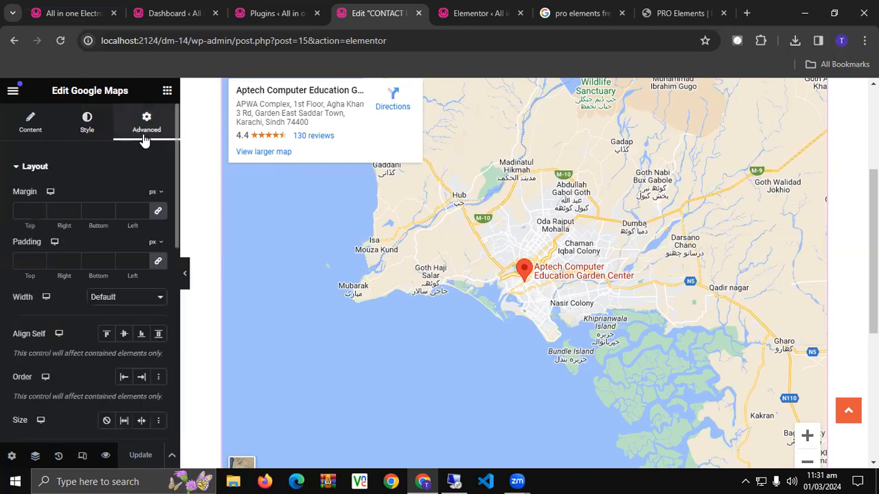
click(31, 213)
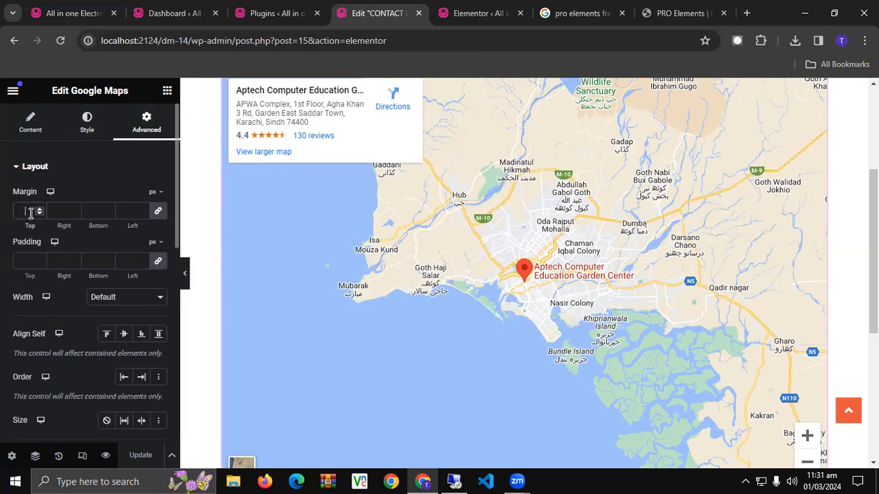
text(5)
key(BackSpace)
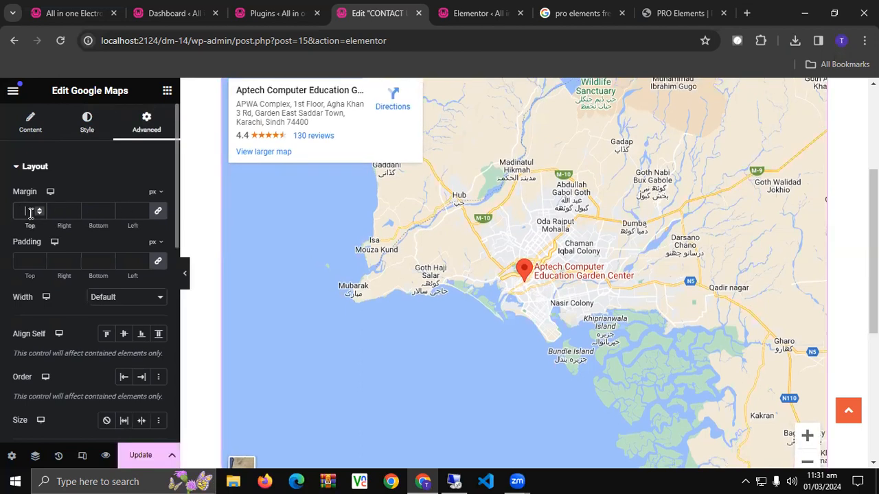
text(50)
key(BackSpace)
key(BackSpace)
Step: Try 50 px padding on all sides of the map, and clear the value again
click(22, 261)
text(50)
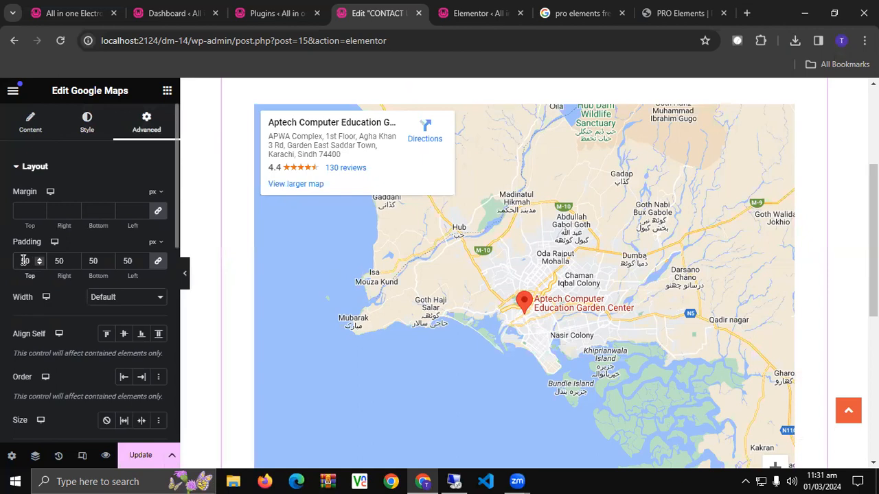
key(BackSpace)
key(BackSpace)
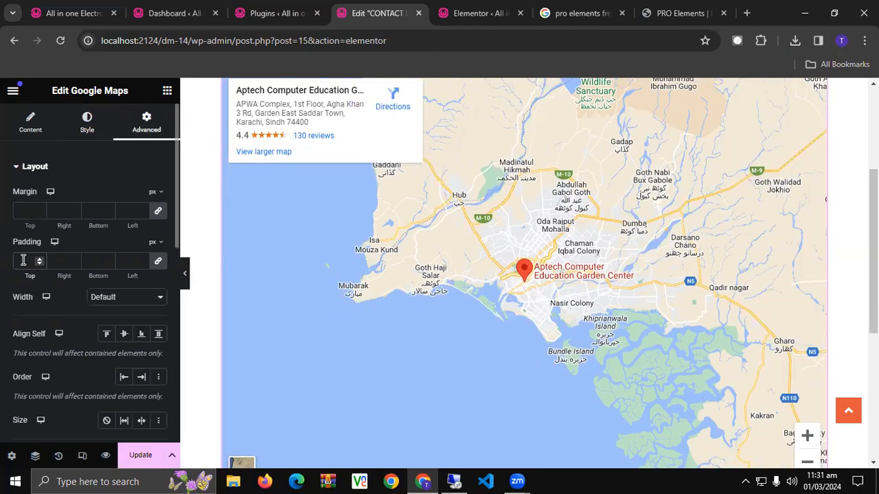
Step: Set the map widget's width to Full Width (100%) and look over the remaining advanced setting groups
click(112, 297)
click(149, 321)
scroll(2, 311, down, 3)
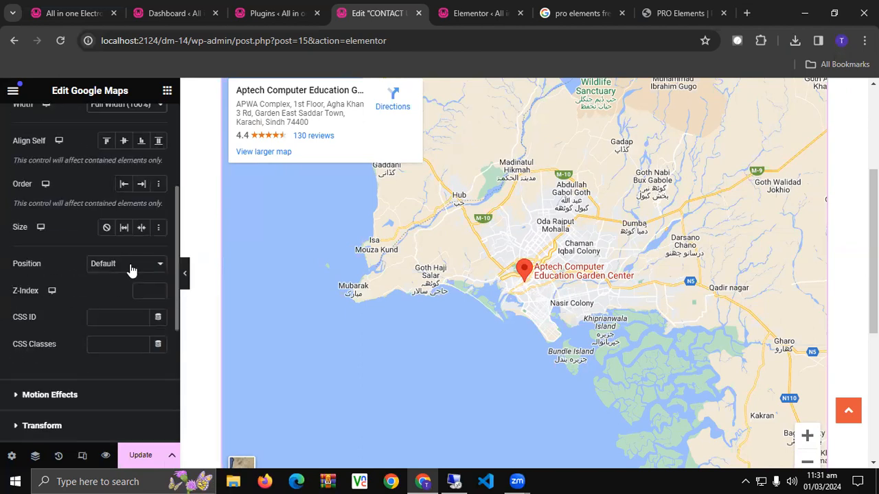
scroll(23, 281, down, 3)
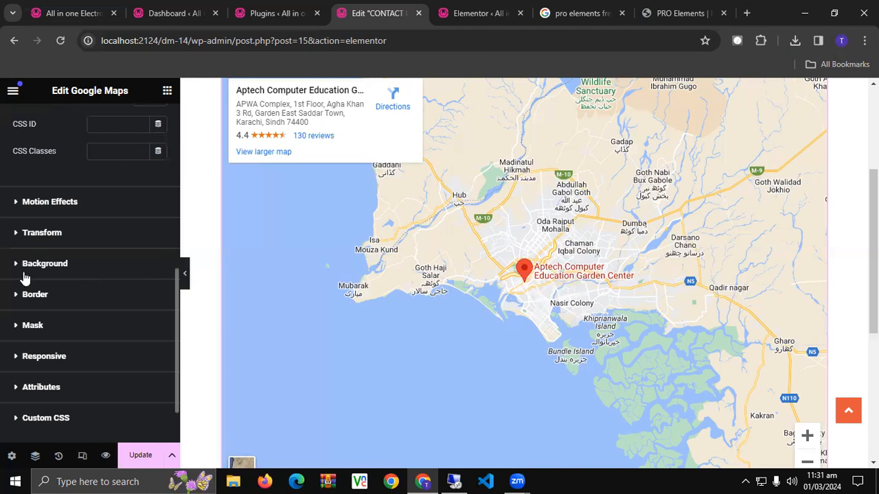
scroll(31, 233, up, 5)
scroll(41, 248, up, 3)
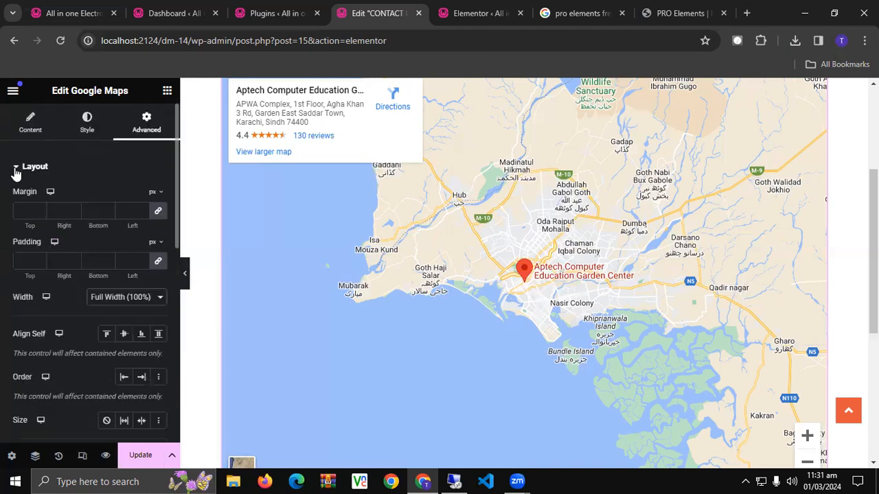
Step: Try the map's scrolling effects with an upward Vertical Scroll at speed 4, and switch the effects off again
click(15, 168)
click(16, 199)
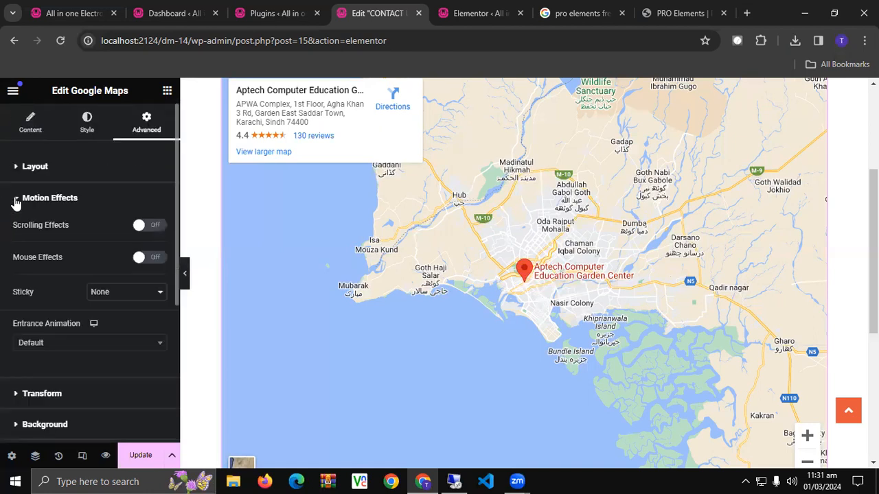
click(143, 225)
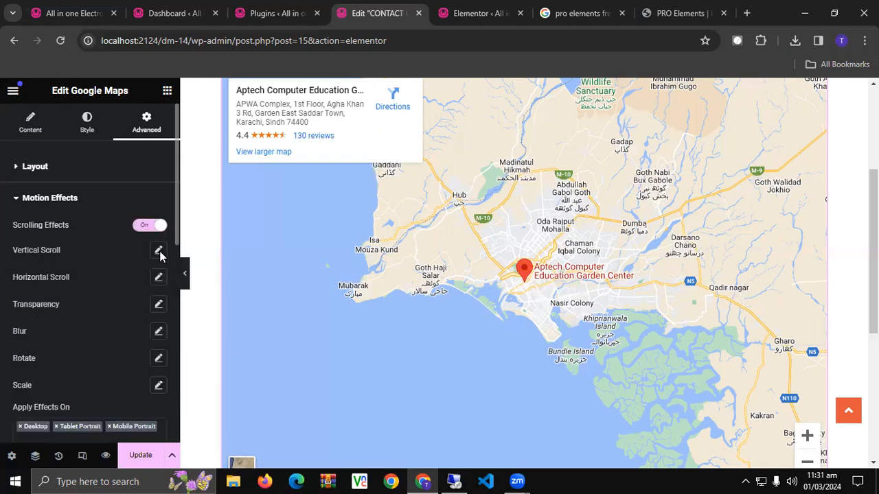
click(158, 252)
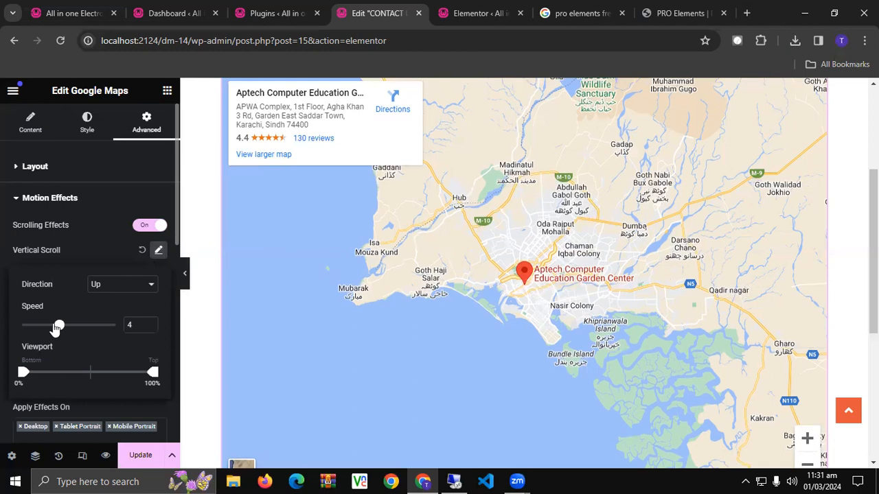
drag(25, 373, 7, 367)
click(135, 226)
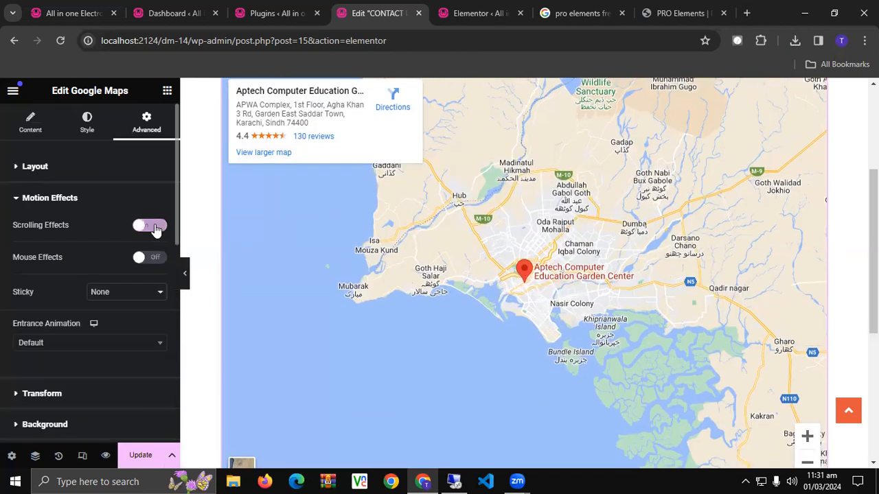
click(20, 202)
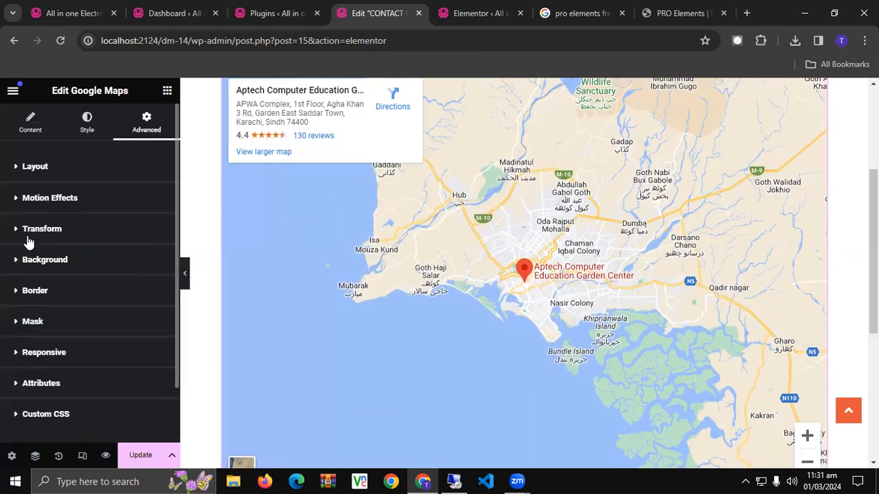
Step: Try a hover transform on the map with 3D Rotate on and Rotate X at 153 degrees, and reset the rotation
click(27, 232)
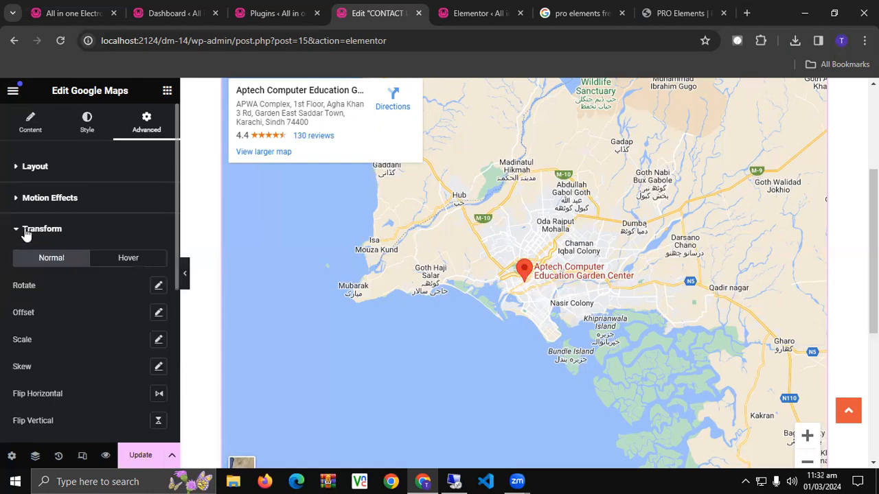
click(131, 260)
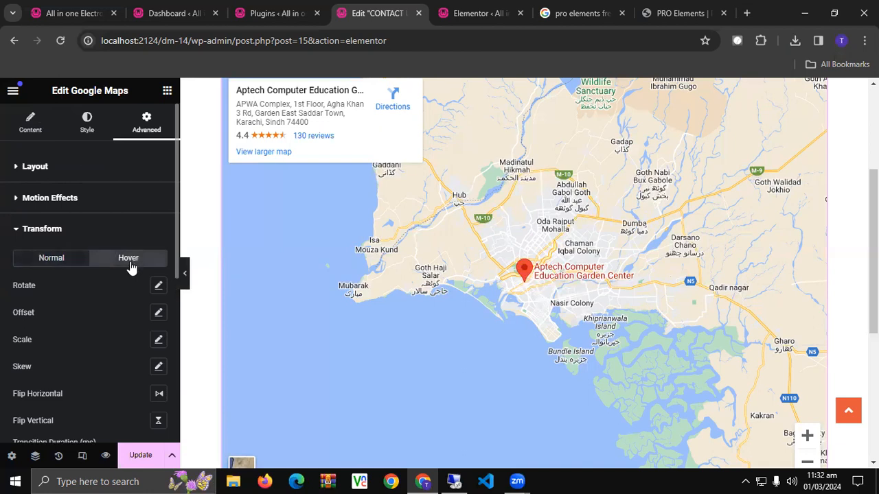
click(157, 287)
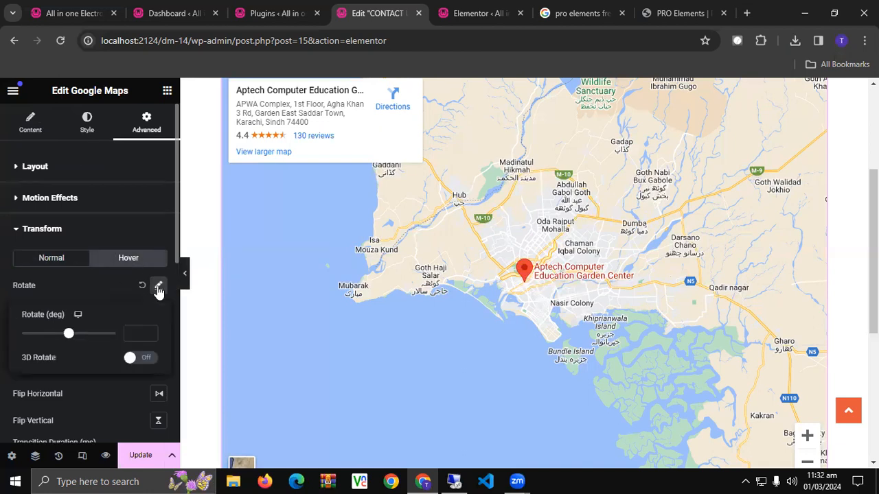
click(140, 357)
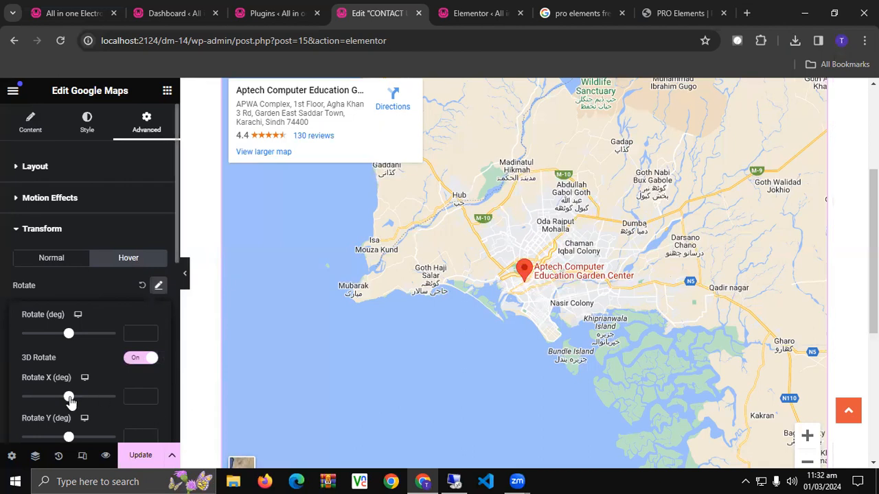
drag(69, 399, 89, 398)
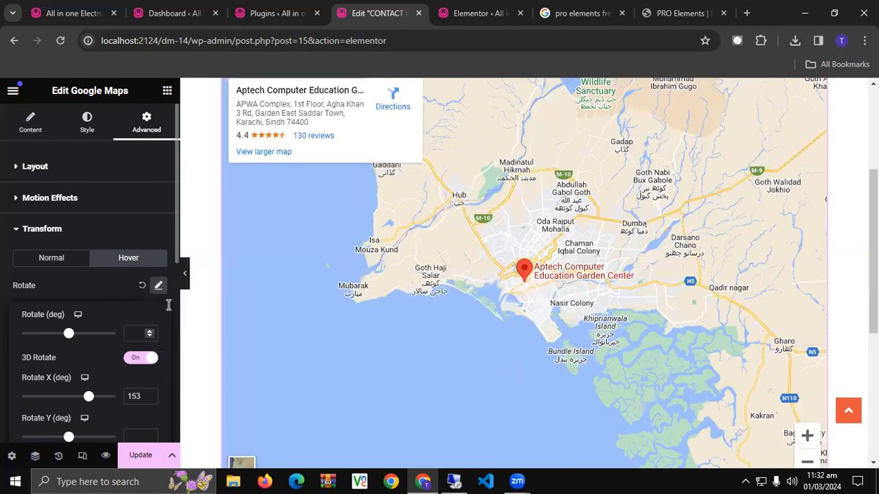
click(137, 285)
Step: Update the CONTACT US page and collapse the map's Transform settings
click(152, 459)
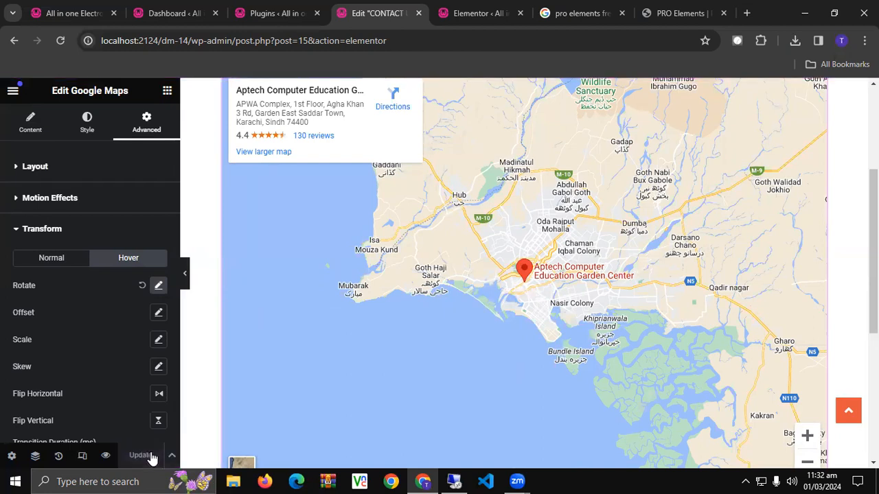
click(19, 231)
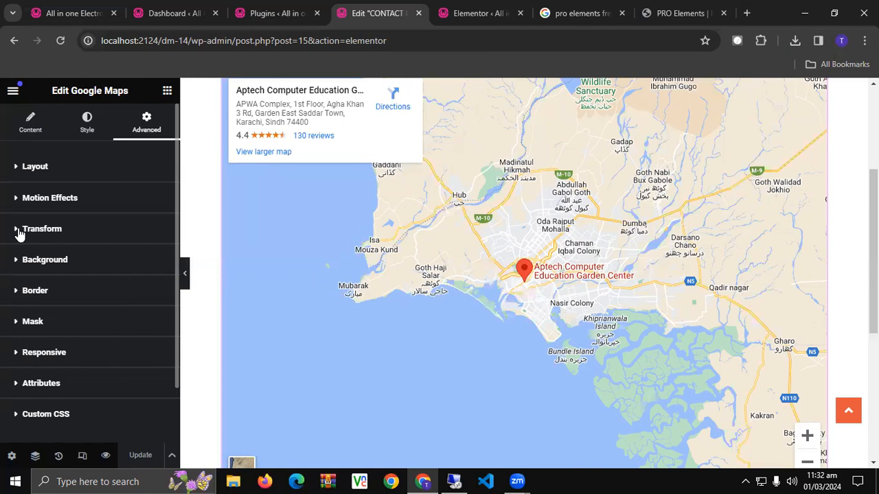
scroll(289, 257, up, 3)
scroll(287, 256, down, 5)
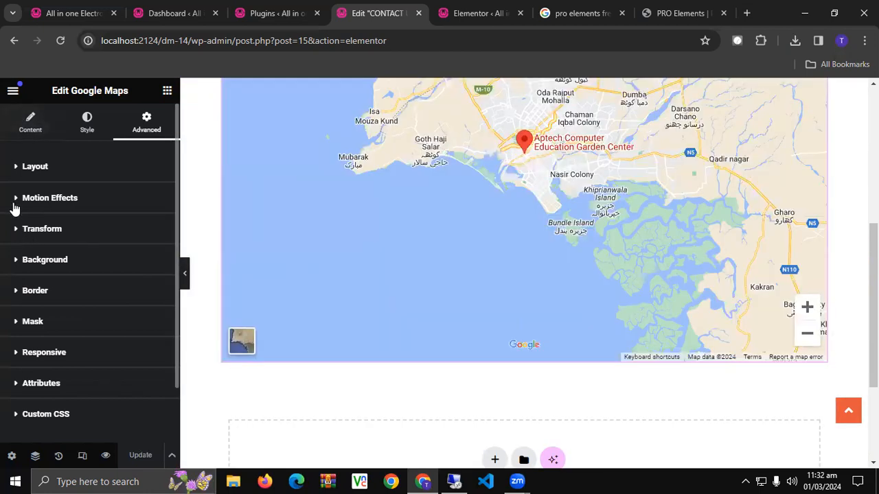
click(16, 206)
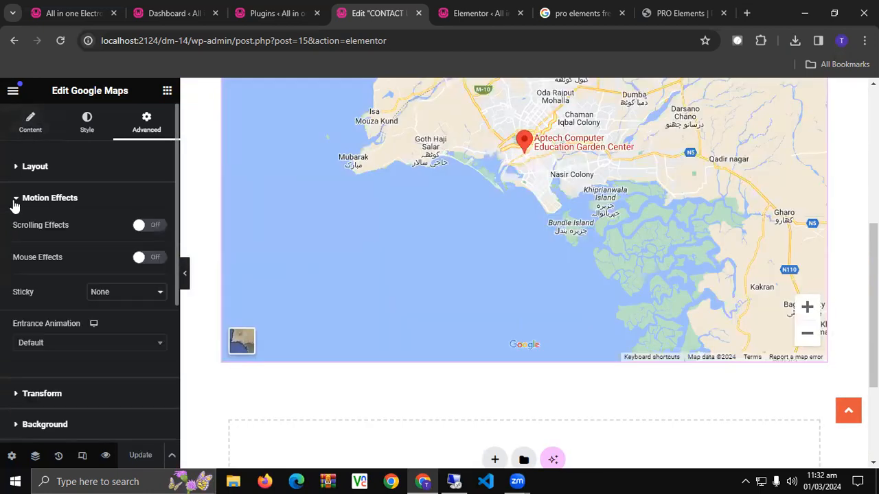
click(15, 200)
click(17, 231)
click(19, 230)
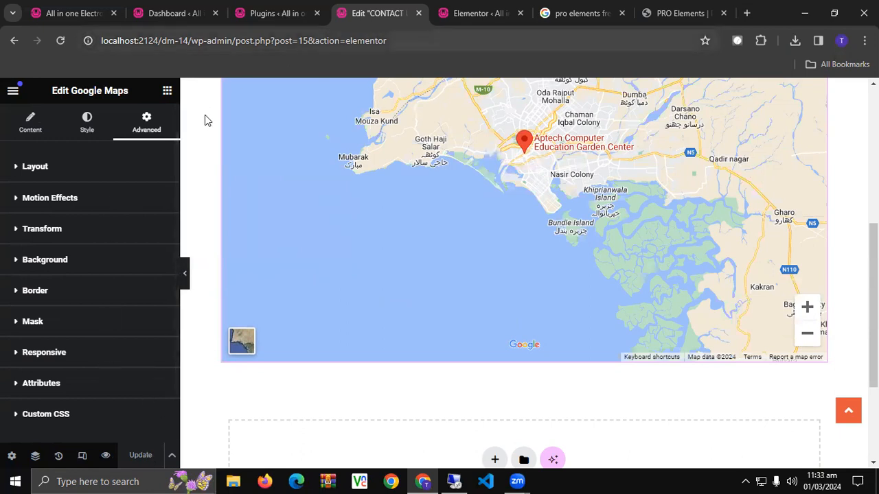
Step: Add a single-column container below the map and place a Form widget in it
scroll(205, 118, up, 5)
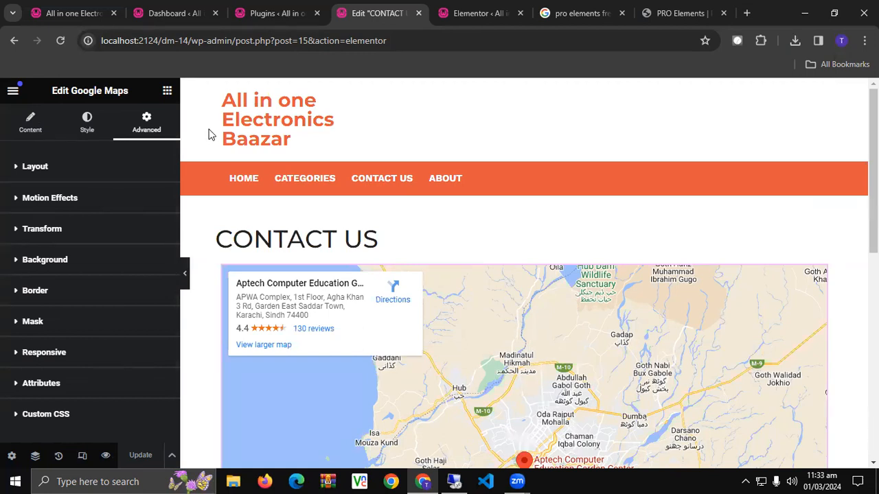
scroll(212, 154, down, 7)
scroll(197, 164, down, 1)
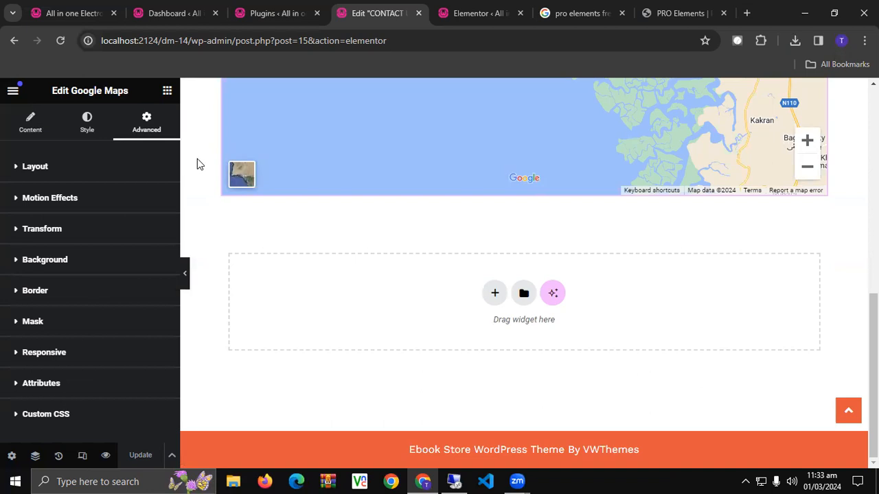
click(495, 293)
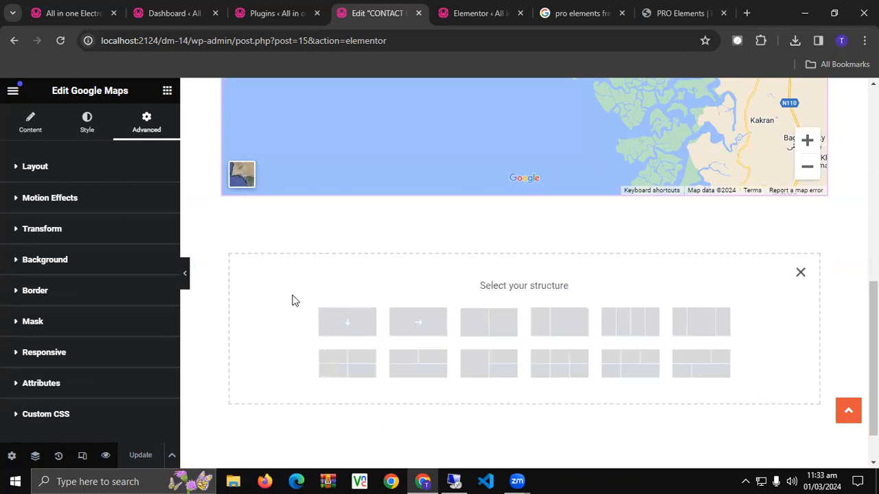
click(361, 328)
click(524, 241)
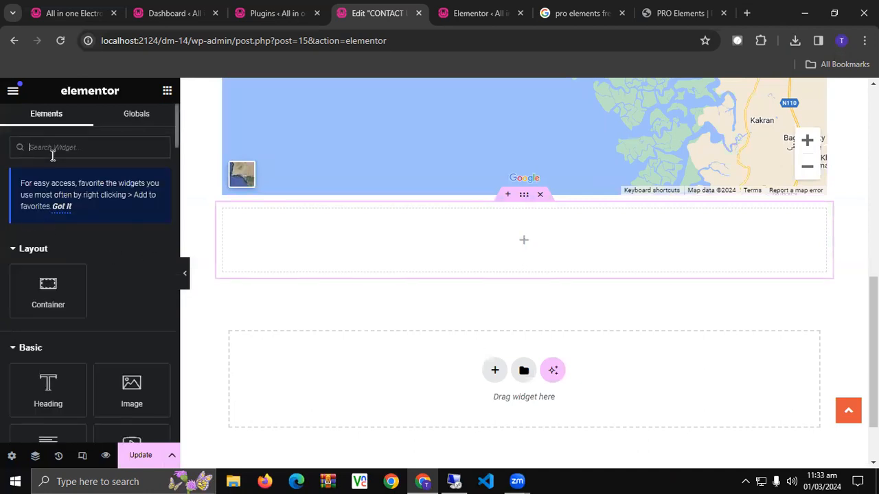
text(form)
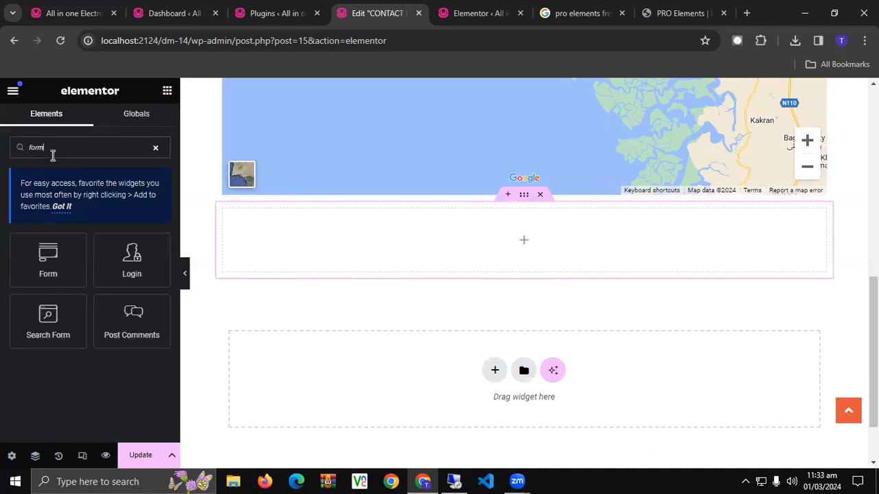
drag(51, 259, 447, 247)
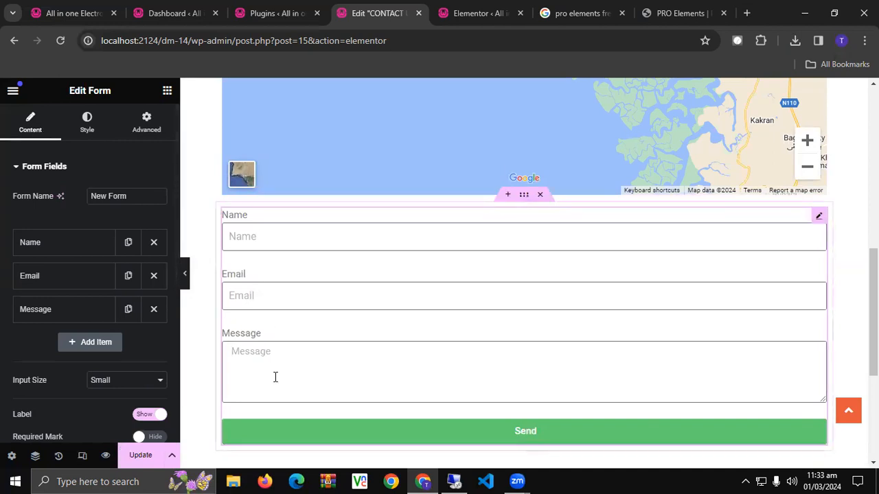
Step: Check the form's Message and Email field settings and turn on the required mark
click(38, 313)
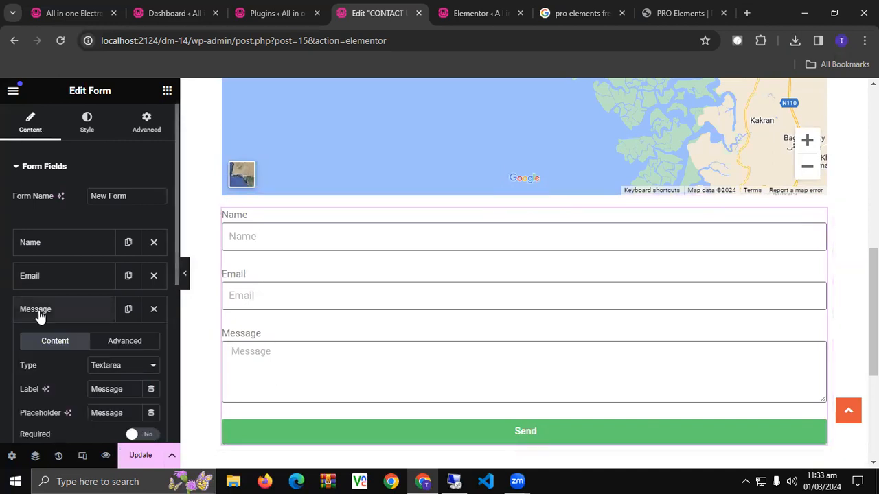
click(39, 313)
click(46, 285)
click(45, 284)
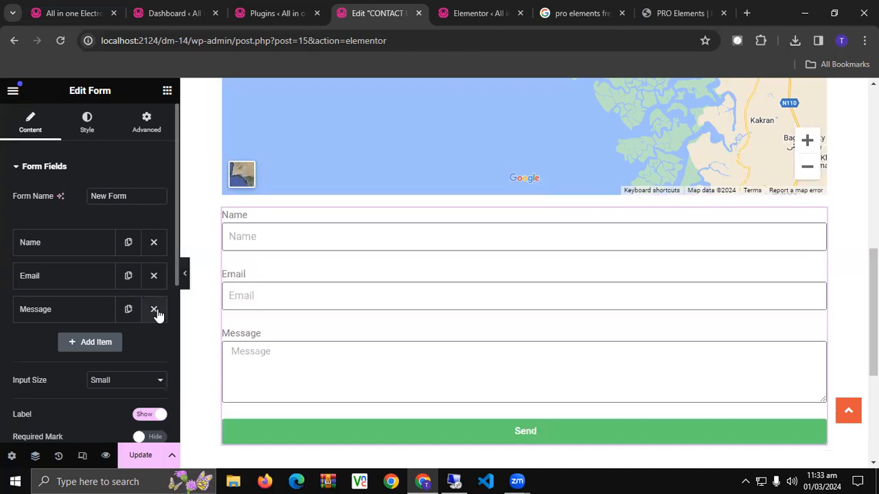
scroll(157, 314, down, 2)
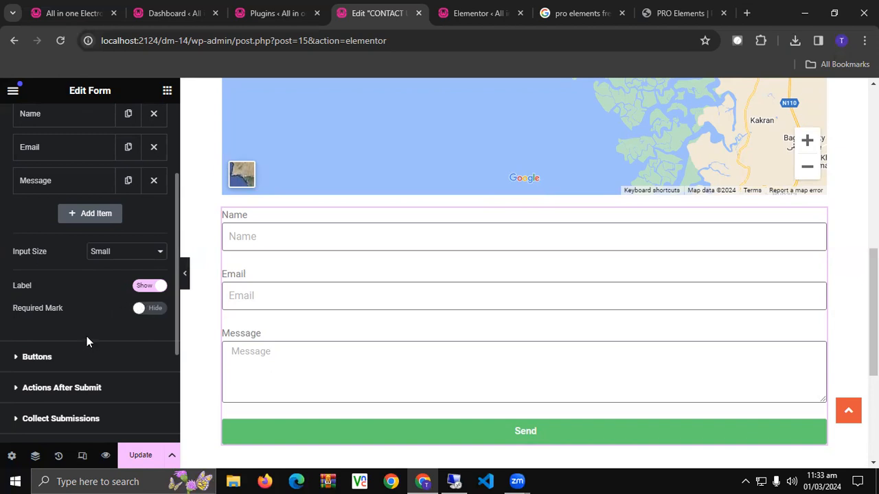
click(149, 309)
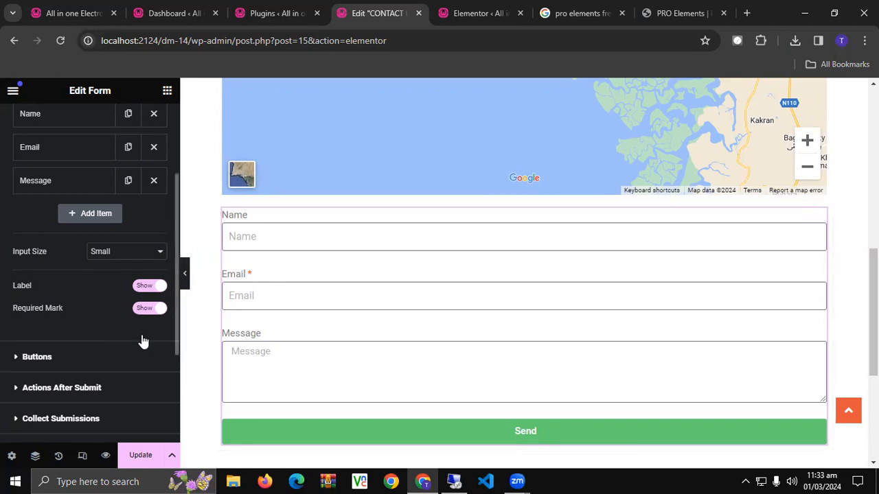
Step: Check the contact form's Email action settings, update the CONTACT US page and review it from bottom to top
scroll(142, 342, down, 3)
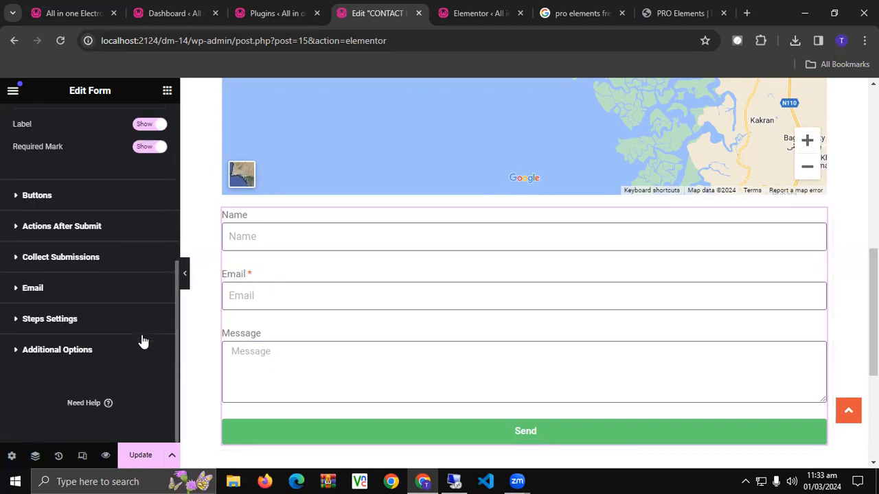
click(28, 289)
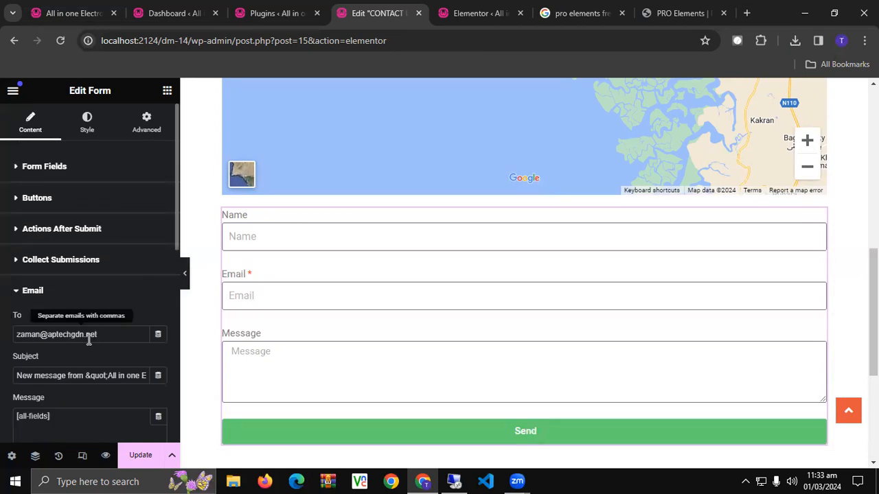
click(15, 291)
click(135, 457)
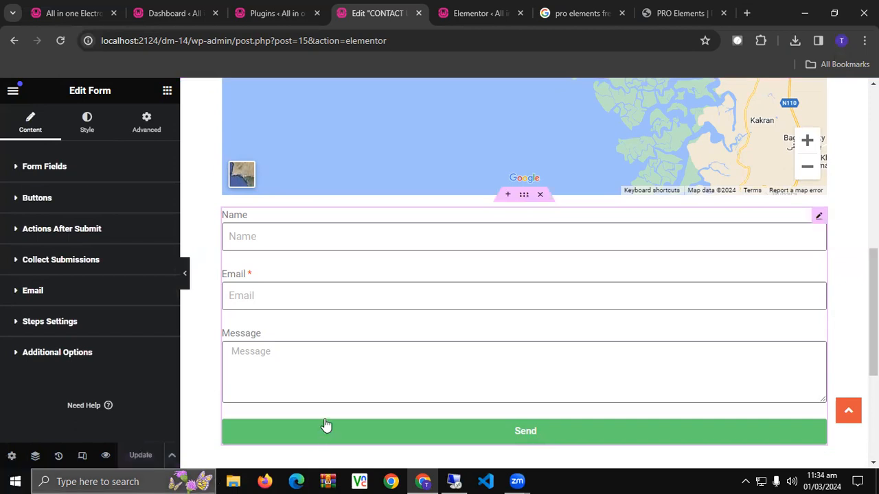
scroll(325, 426, down, 4)
scroll(326, 423, up, 6)
scroll(326, 424, up, 5)
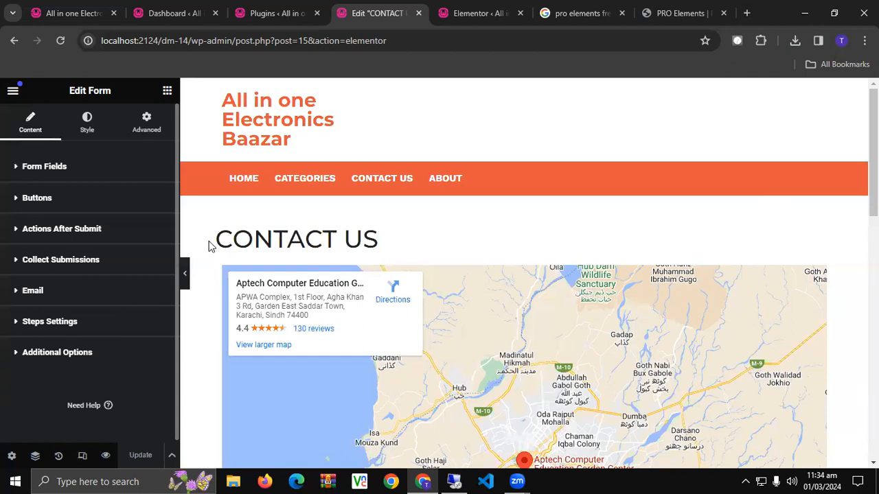
Step: Reload the live site's HOME page and look it over
click(198, 7)
click(89, 13)
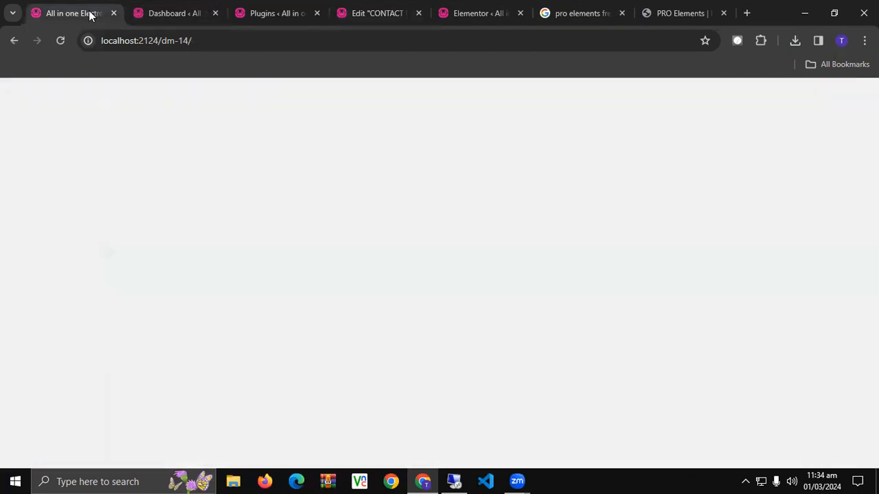
click(60, 41)
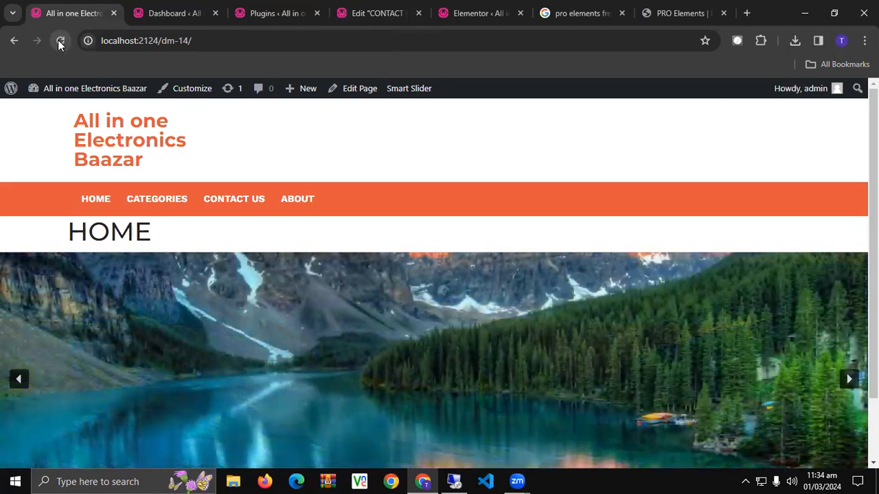
scroll(71, 261, down, 1)
scroll(78, 305, up, 1)
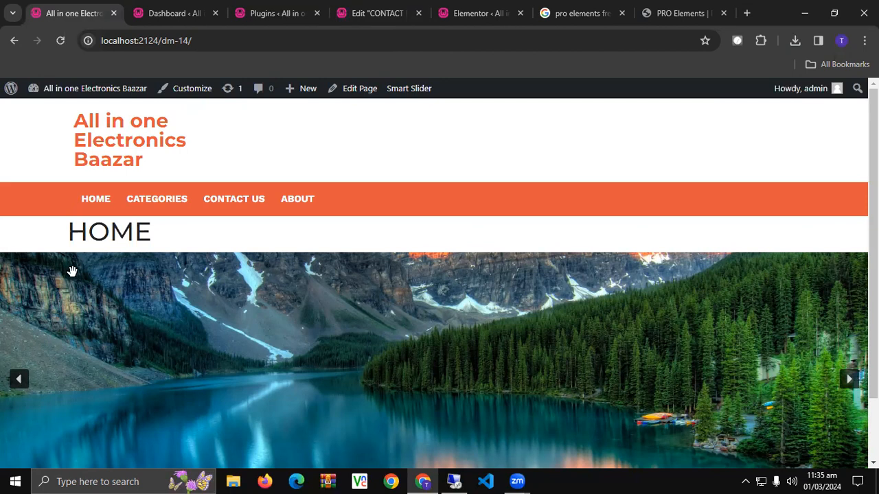
Step: Open the Add Plugins page of the site's WordPress admin and search for WooCommerce
click(280, 7)
click(41, 313)
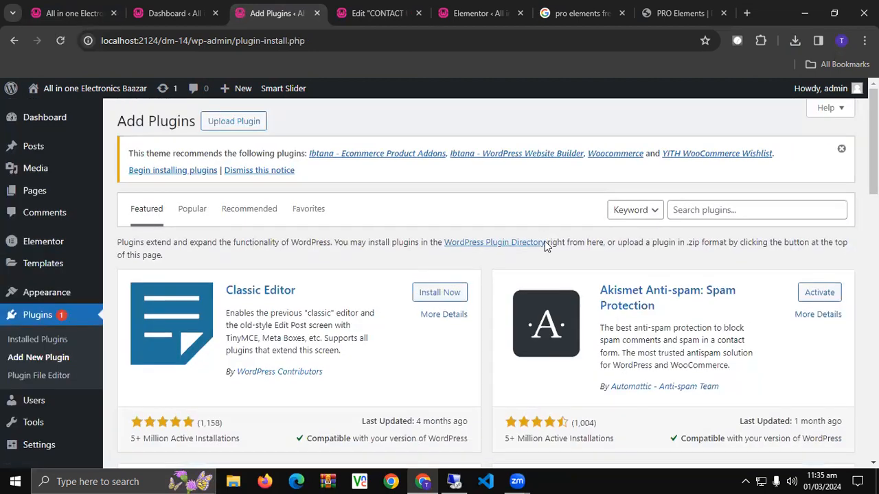
click(706, 203)
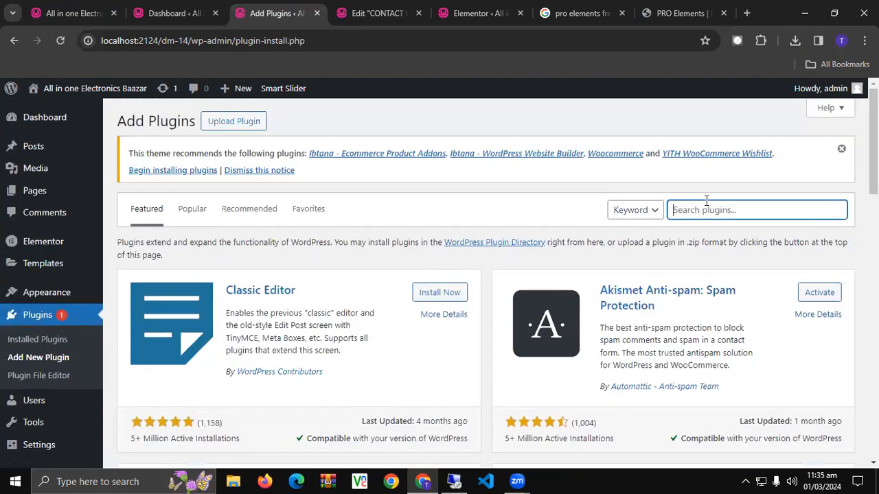
key(Down)
key(Return)
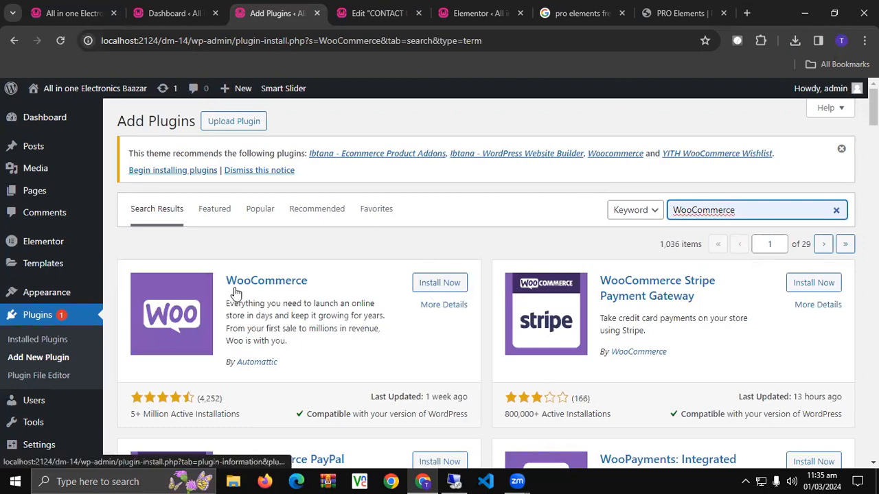
Step: Install and activate the WooCommerce plugin by Automattic
drag(225, 305, 375, 314)
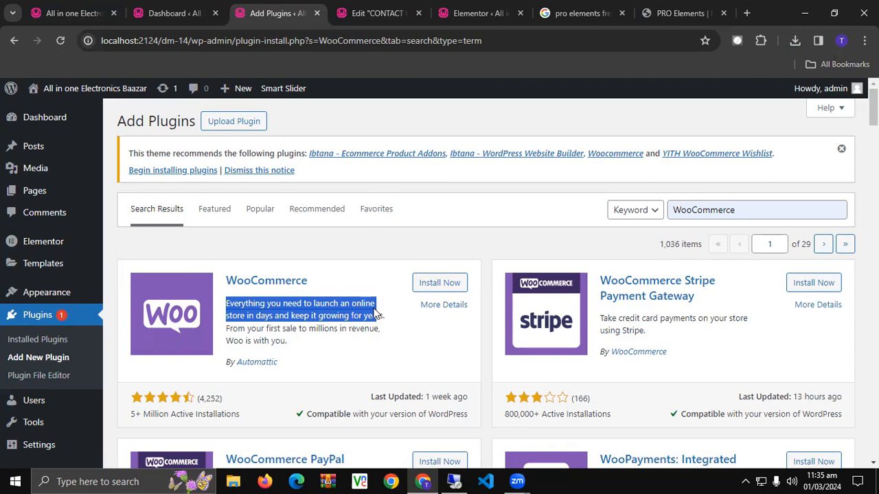
click(357, 330)
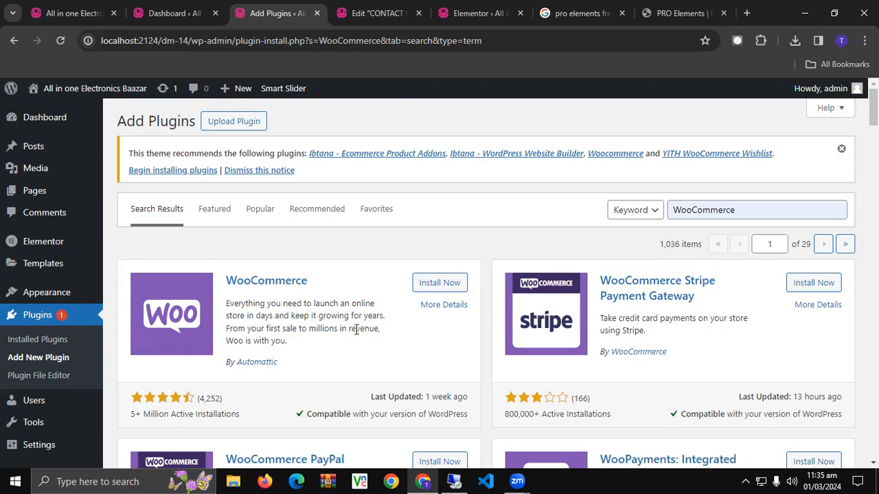
click(433, 291)
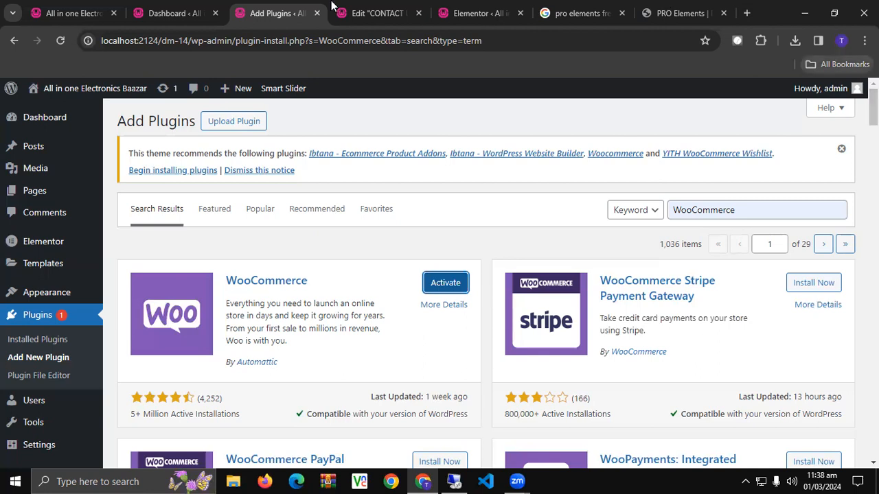
click(446, 286)
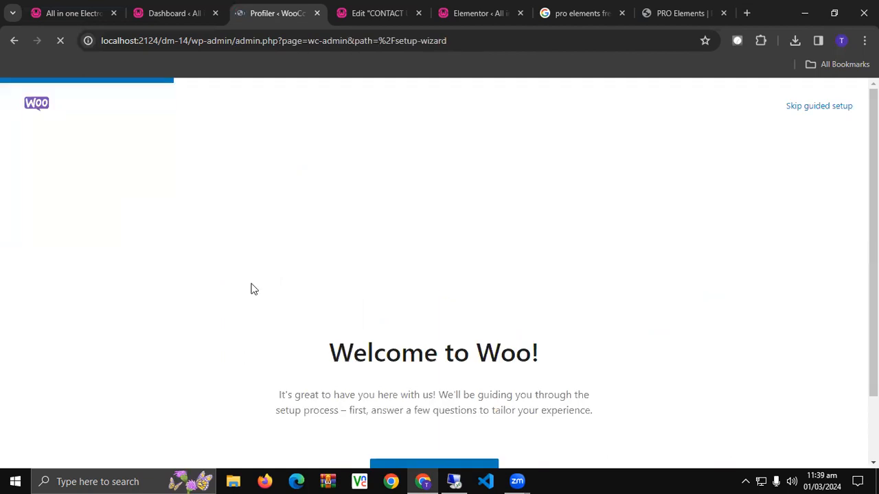
Step: Start the guided WooCommerce store setup from the welcome page
scroll(249, 299, down, 2)
click(404, 395)
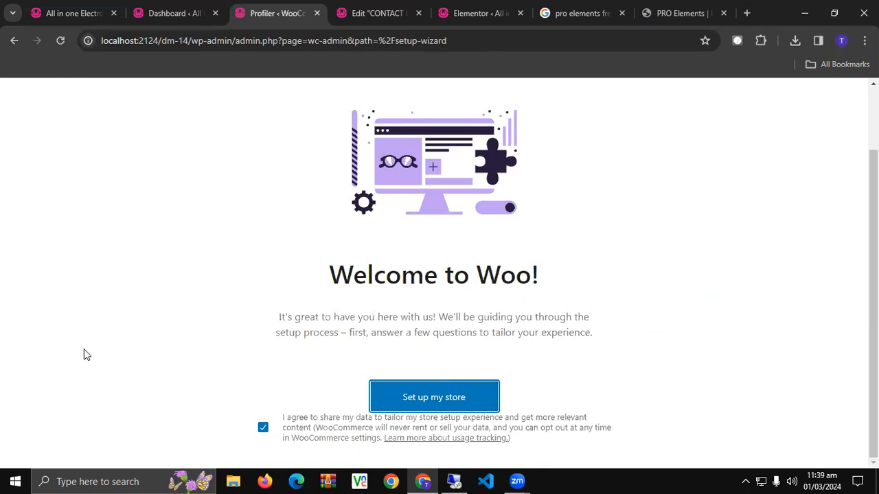
scroll(84, 354, up, 2)
scroll(392, 416, down, 2)
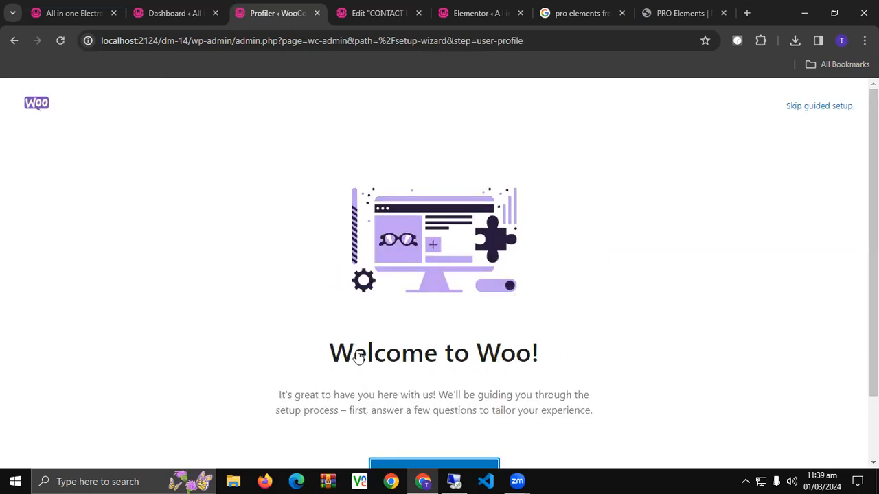
Step: Try the "I'm already selling" profile with "Yes, I'm selling online" and look through the platform choices
scroll(86, 177, down, 1)
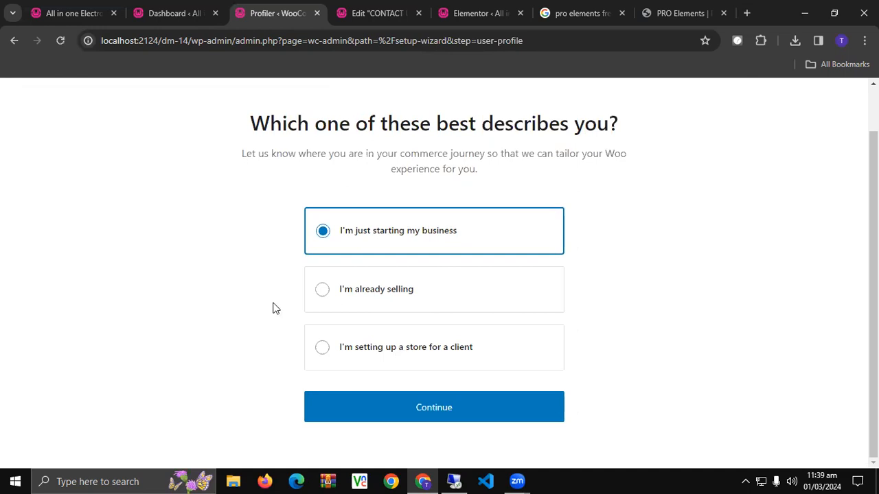
click(427, 300)
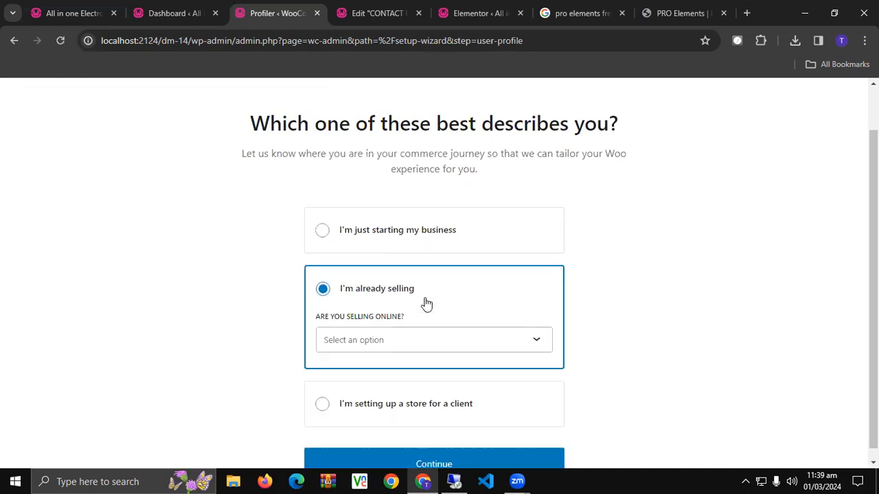
click(361, 347)
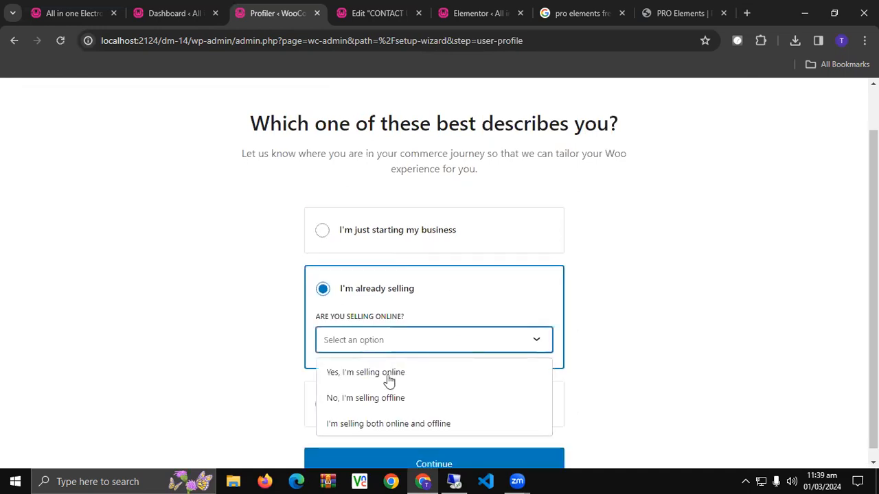
click(386, 379)
click(380, 394)
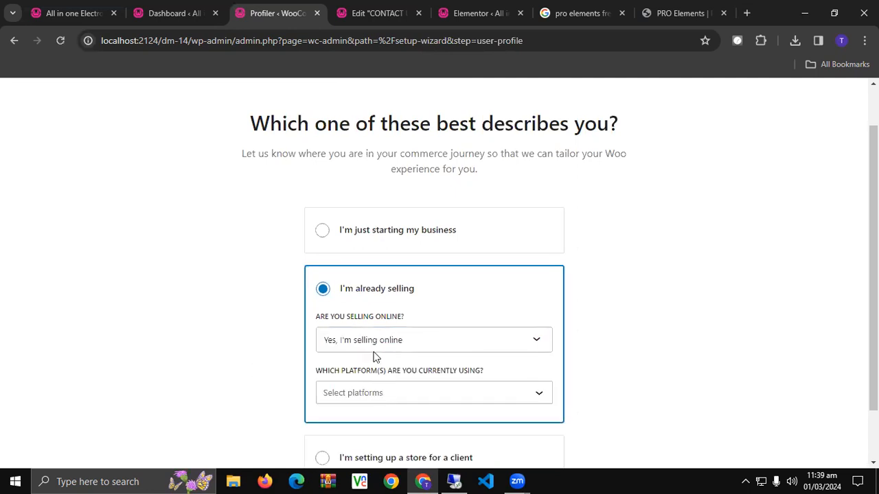
scroll(412, 212, down, 3)
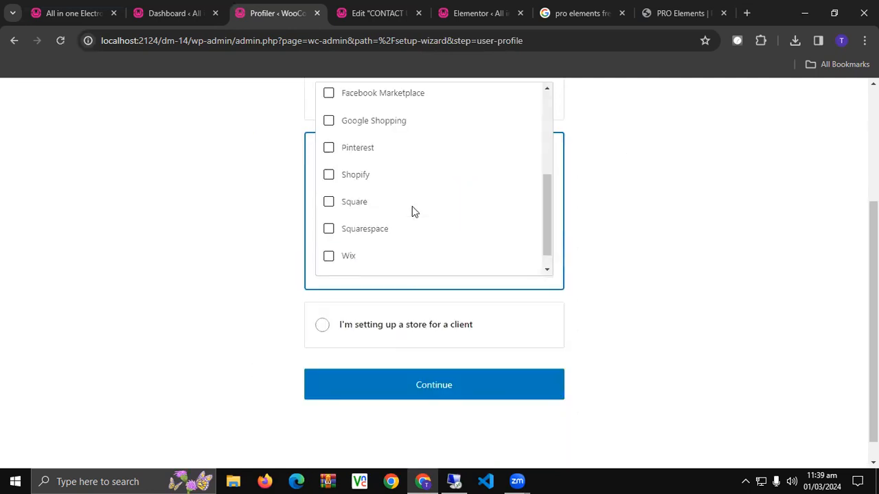
scroll(412, 212, down, 1)
scroll(414, 209, up, 8)
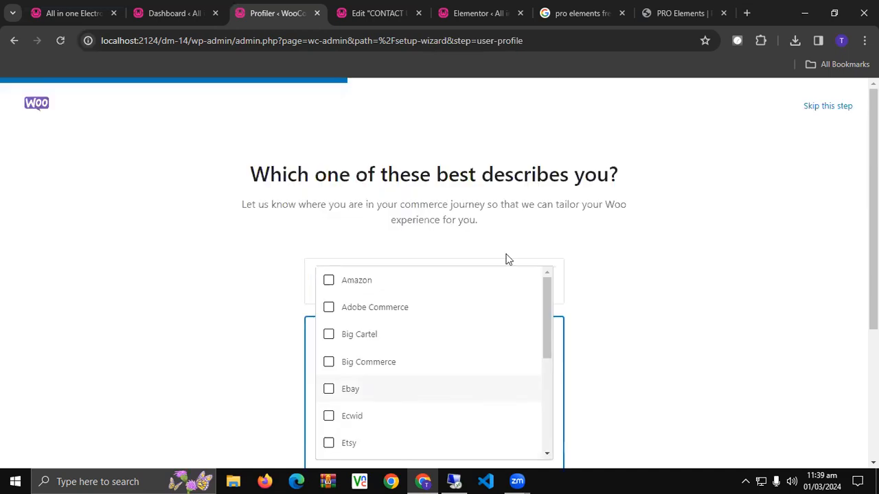
click(610, 264)
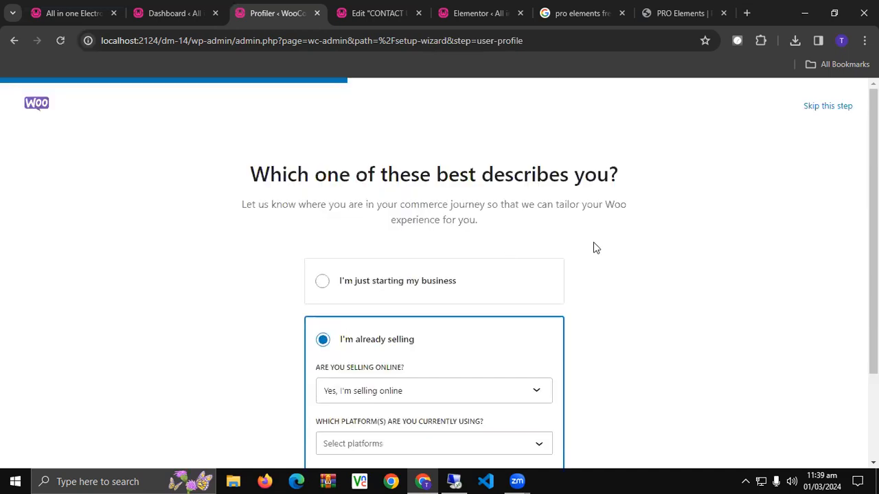
Step: Choose "I'm just starting my business" as the profile and continue the store setup
click(404, 285)
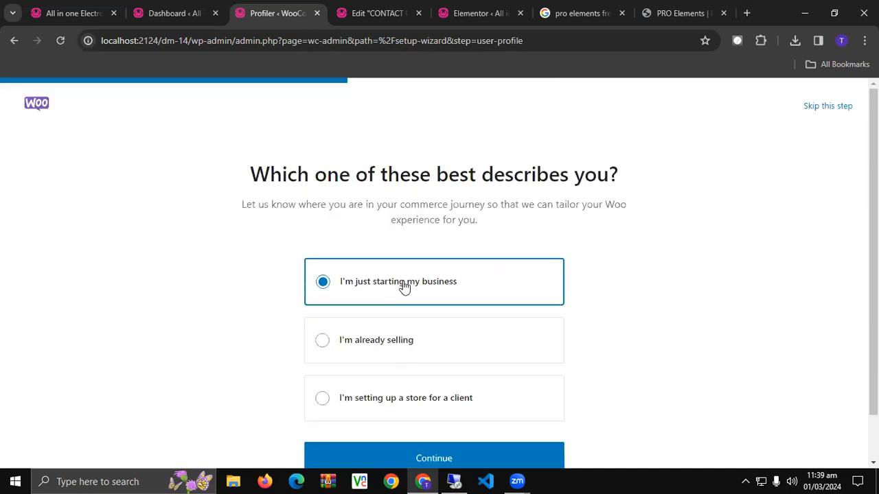
scroll(288, 401, down, 1)
click(371, 407)
Step: Set the store's product type to "Education and learning" and continue to the free features
scroll(435, 314, down, 1)
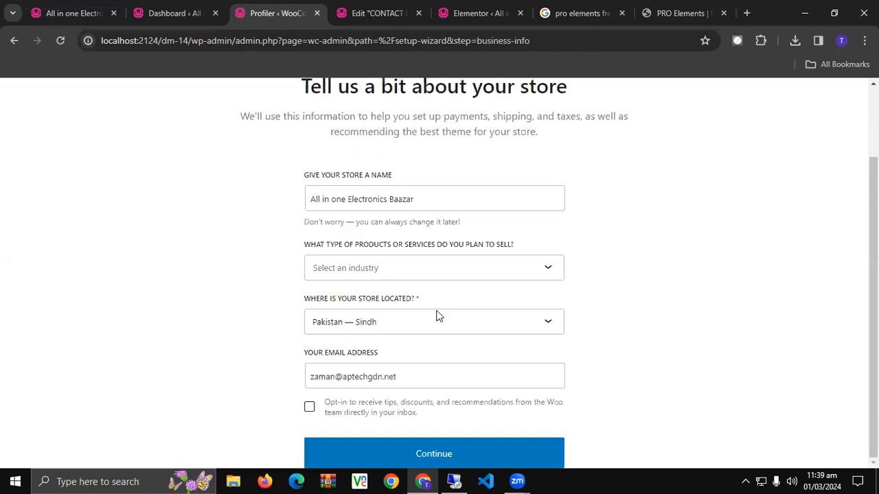
click(371, 271)
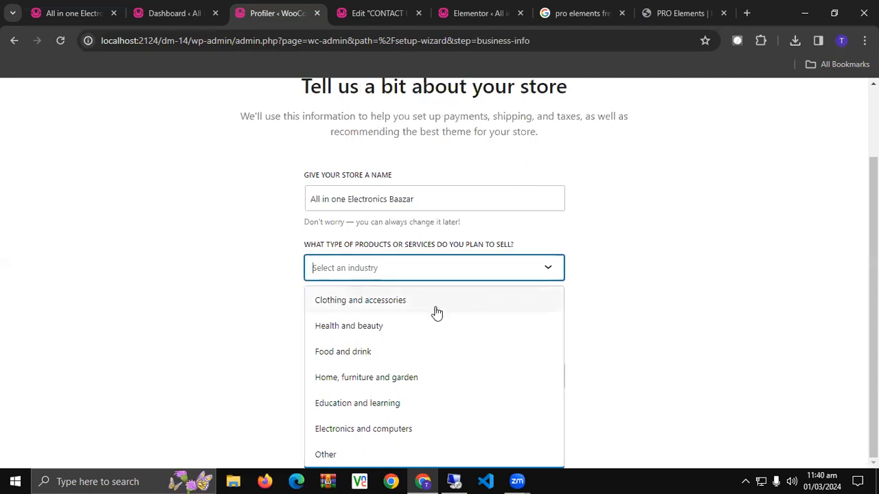
click(394, 404)
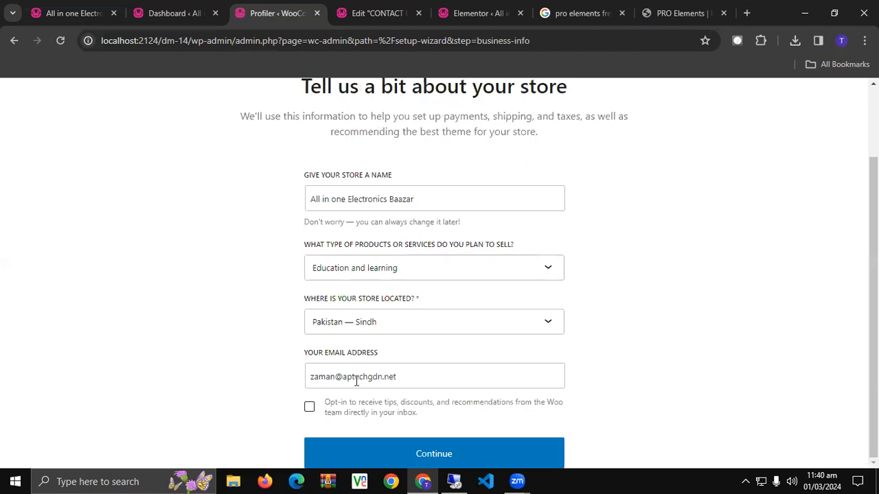
click(317, 451)
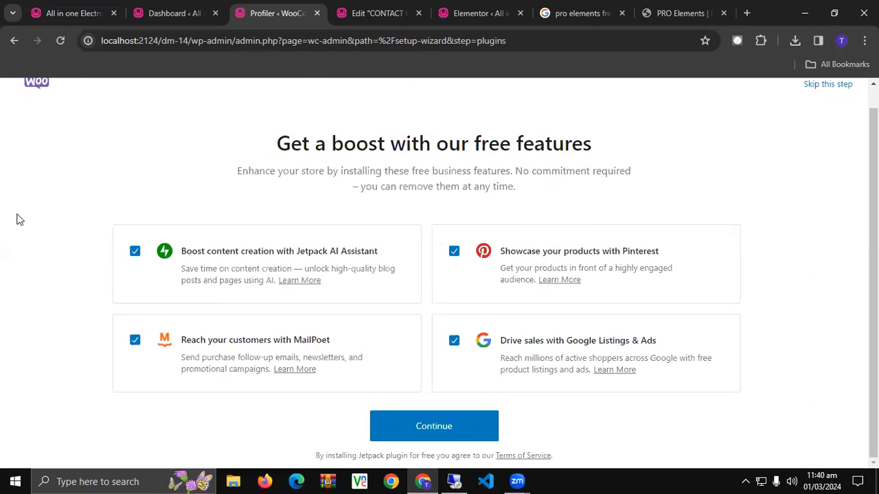
Step: Deselect the Jetpack AI Assistant, MailPoet, Pinterest and Google Listings & Ads features
click(136, 255)
click(141, 363)
click(460, 276)
click(460, 362)
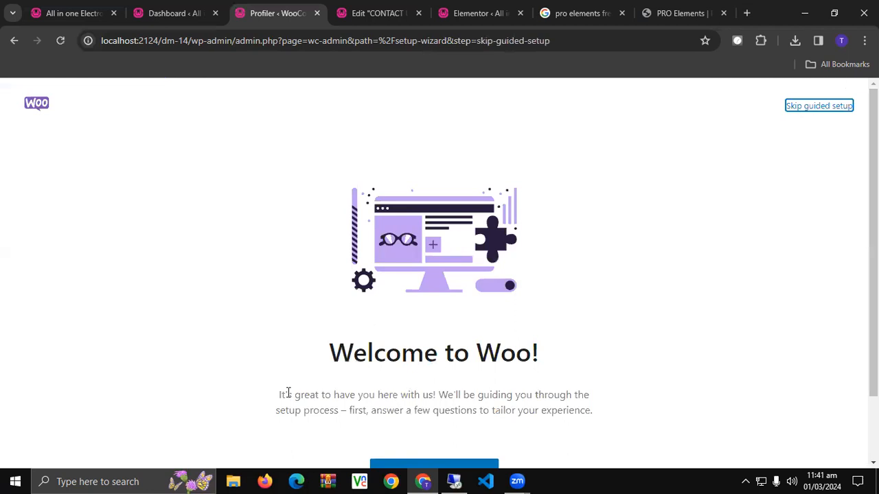
Step: Set the business location to "Pakistan — Sindh" in the WooCommerce setup
scroll(287, 392, down, 1)
scroll(157, 218, up, 1)
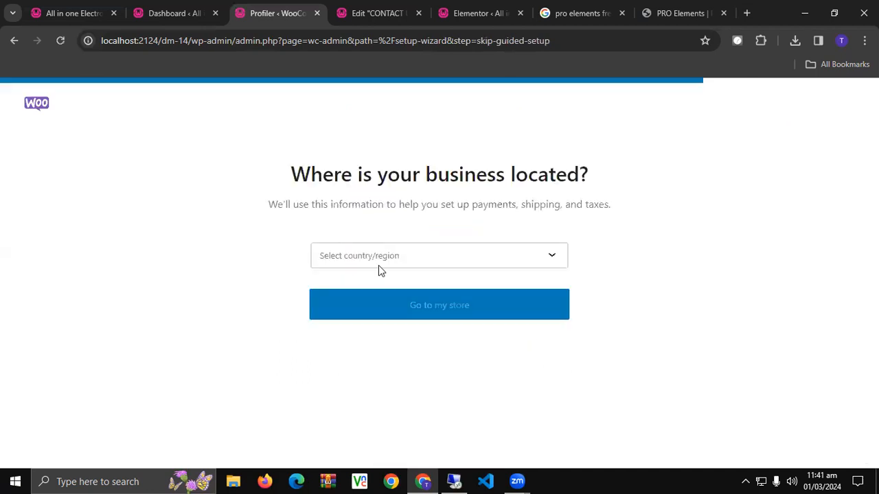
click(467, 265)
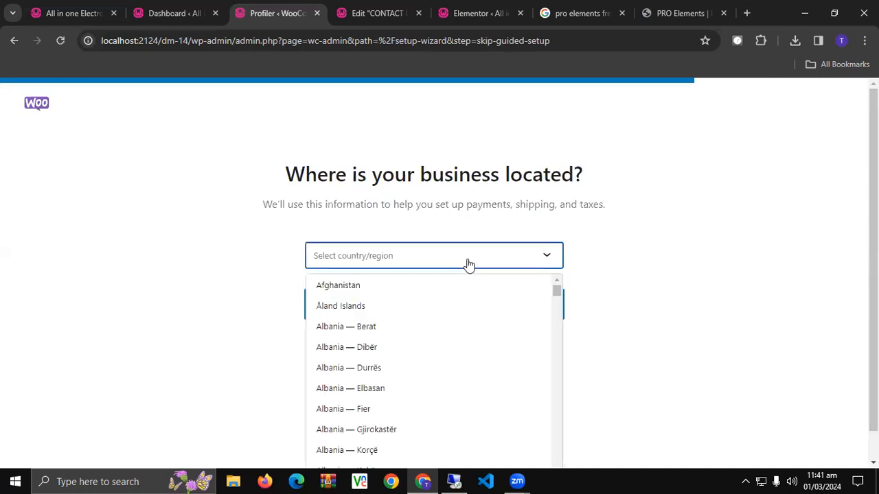
text(Pk)
key(BackSpace)
text(p)
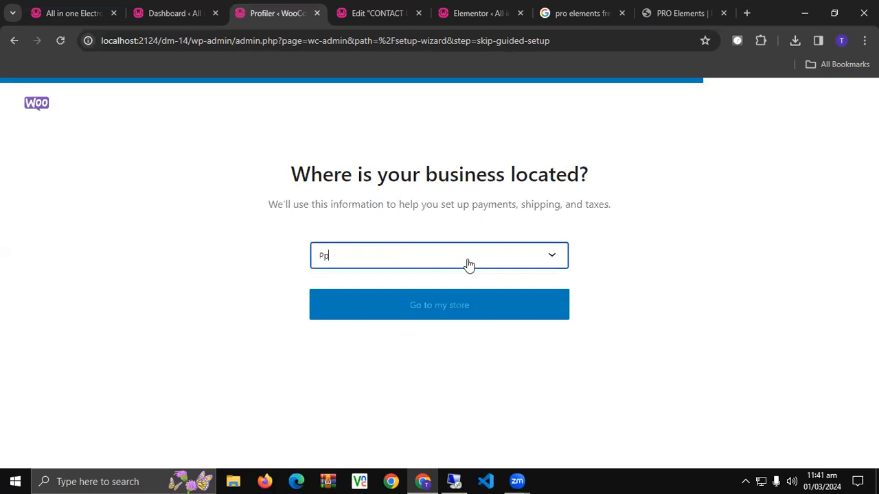
key(BackSpace)
text(ak)
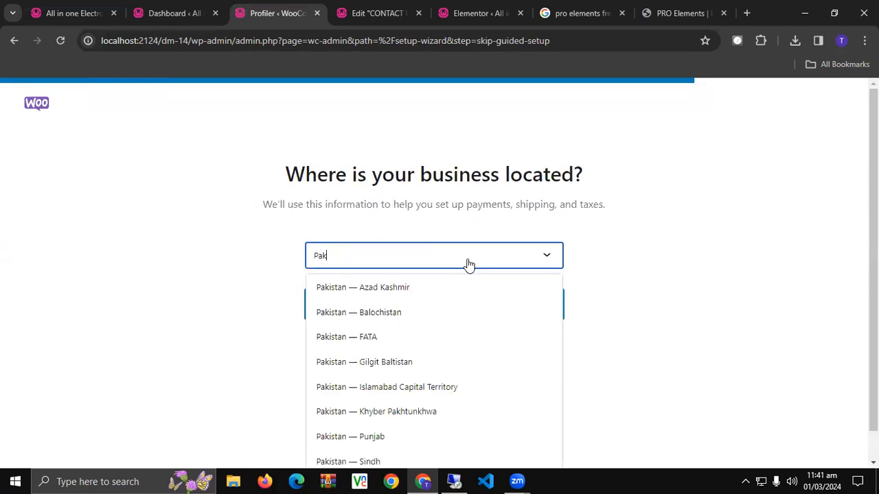
text(is)
scroll(474, 354, down, 1)
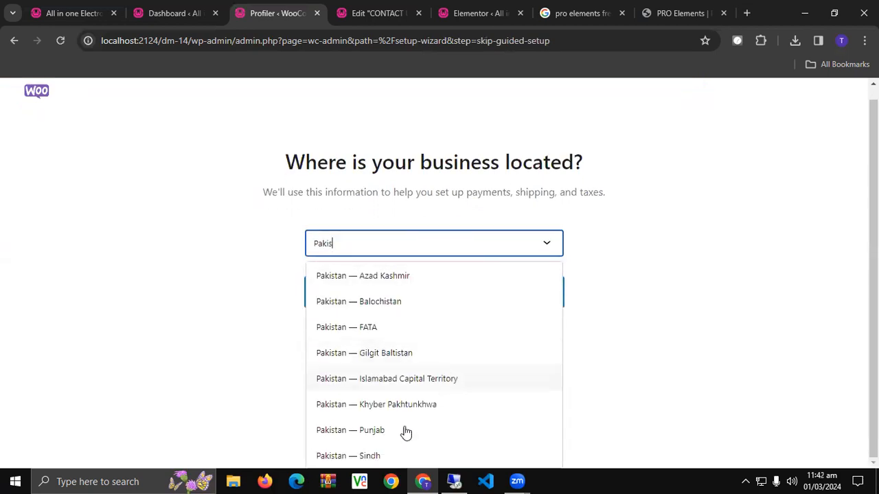
click(371, 456)
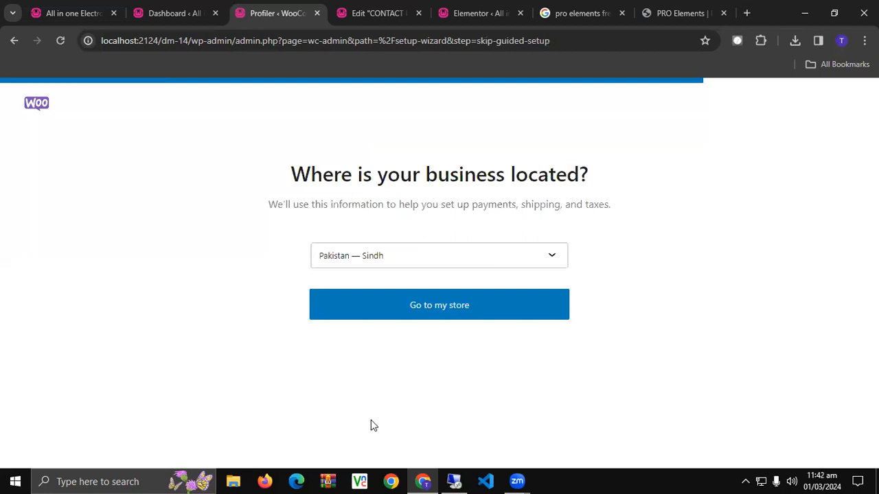
Step: Finish the setup wizard by going to the store, and close the CONTACT US page editor
click(497, 310)
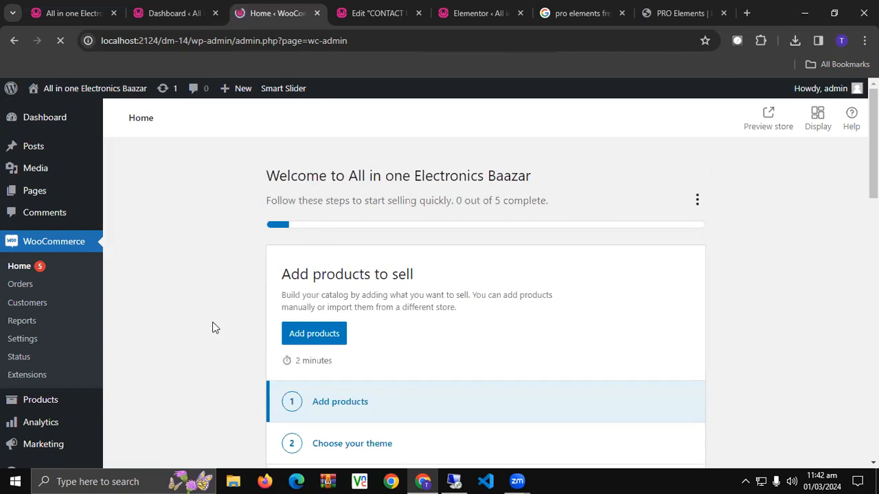
scroll(212, 328, down, 1)
scroll(212, 327, up, 1)
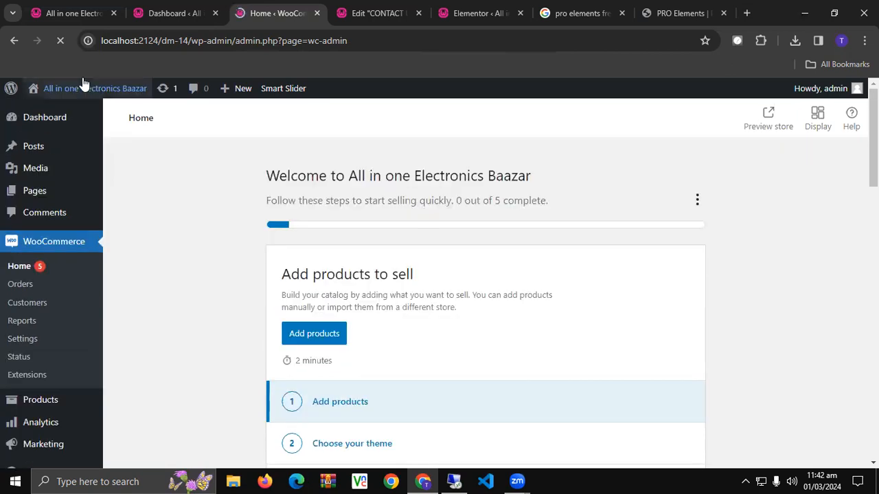
click(391, 14)
click(418, 14)
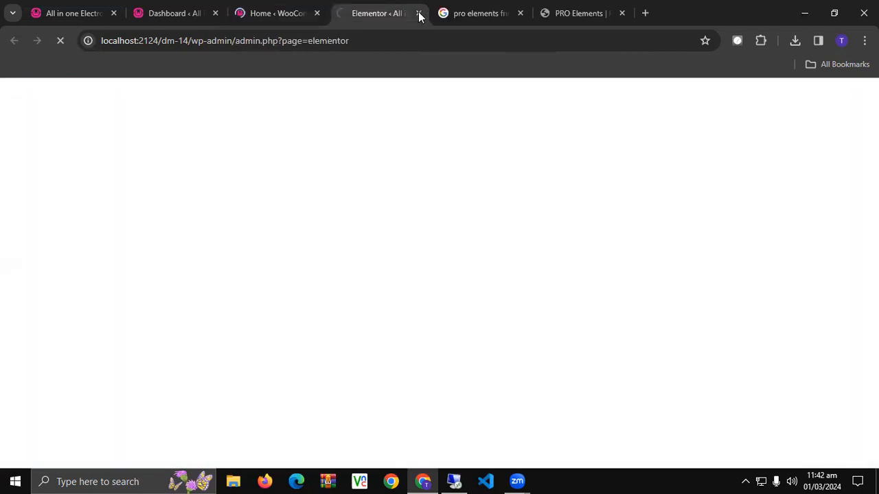
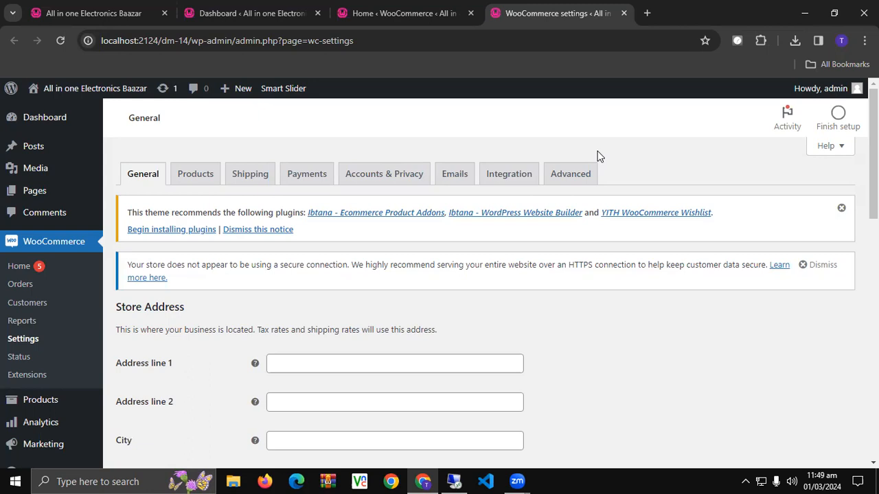
Step: Review the store address, general options and currency options in the General WooCommerce settings
scroll(331, 220, down, 5)
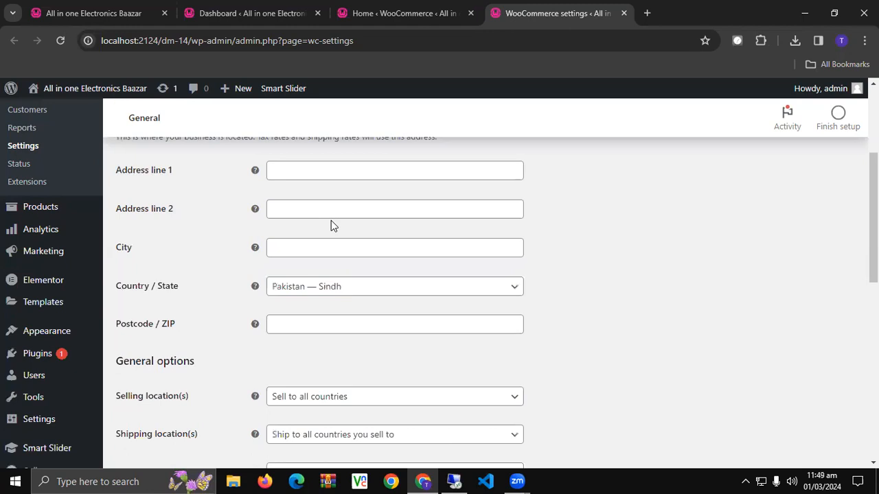
scroll(332, 225, down, 5)
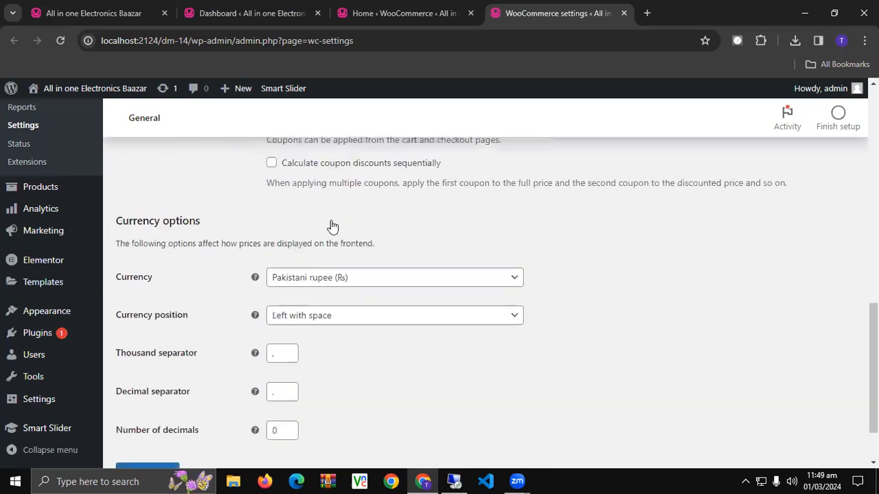
scroll(333, 225, up, 5)
scroll(331, 221, up, 5)
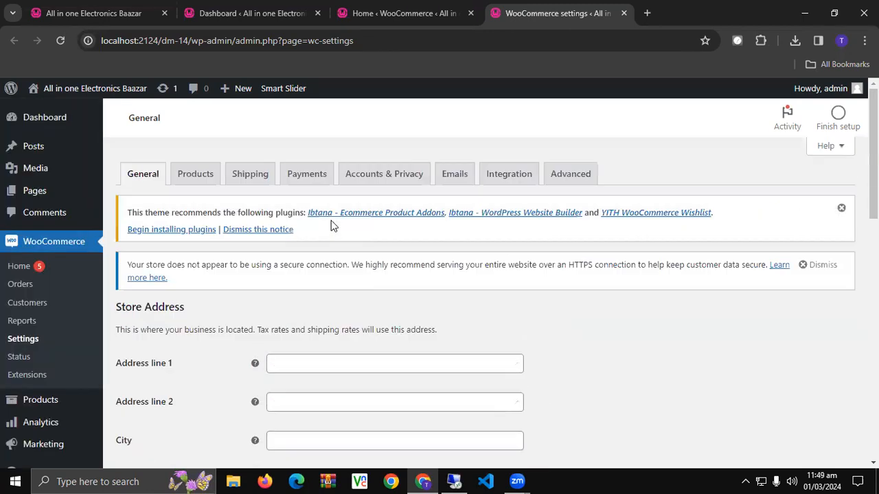
Step: Enable the Direct bank transfer and Cash on delivery methods in the WooCommerce payment settings
click(289, 175)
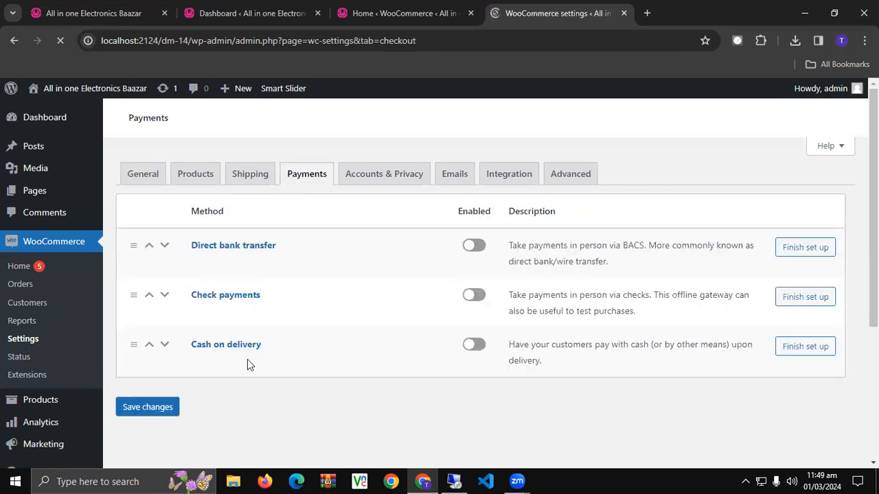
scroll(489, 396, down, 2)
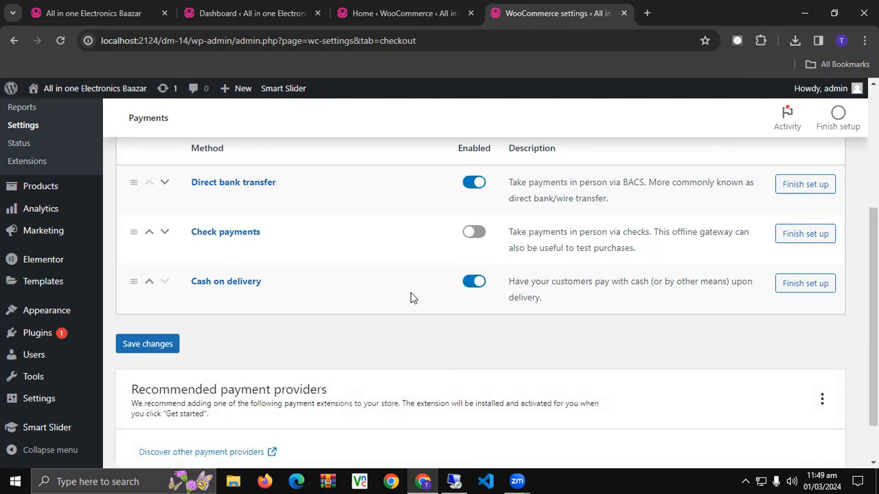
scroll(381, 263, down, 1)
scroll(369, 274, up, 3)
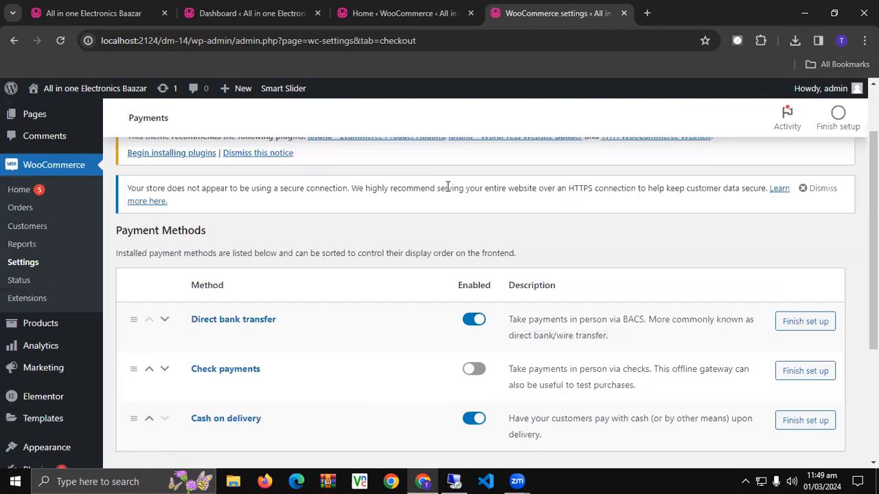
scroll(339, 341, down, 3)
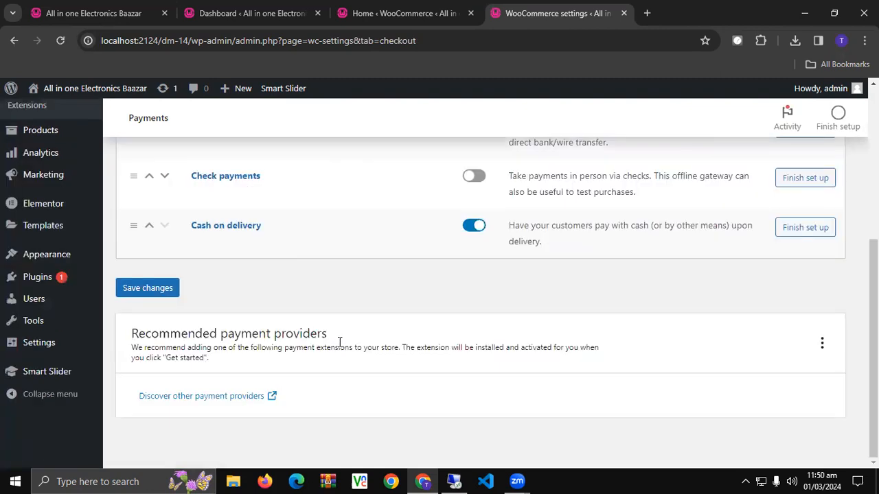
scroll(339, 342, up, 2)
scroll(338, 342, down, 1)
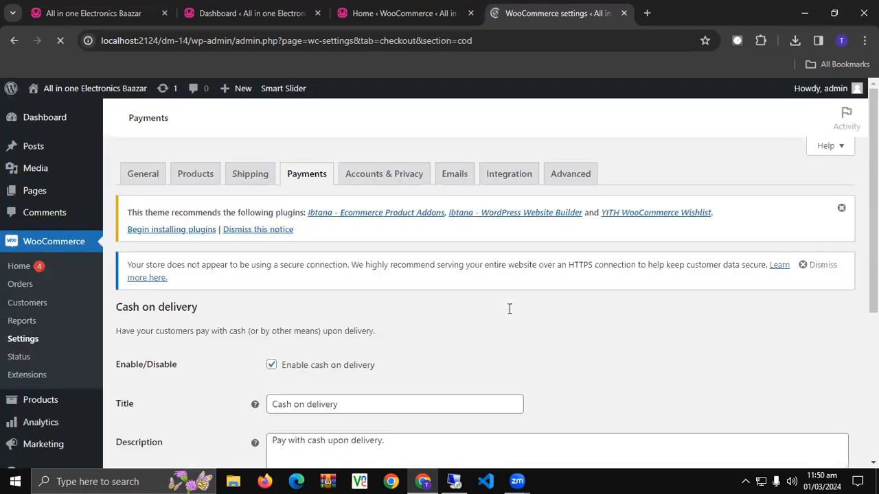
Step: Turn off accepting COD for virtual orders in the Cash on delivery settings and save the changes
scroll(428, 252, down, 4)
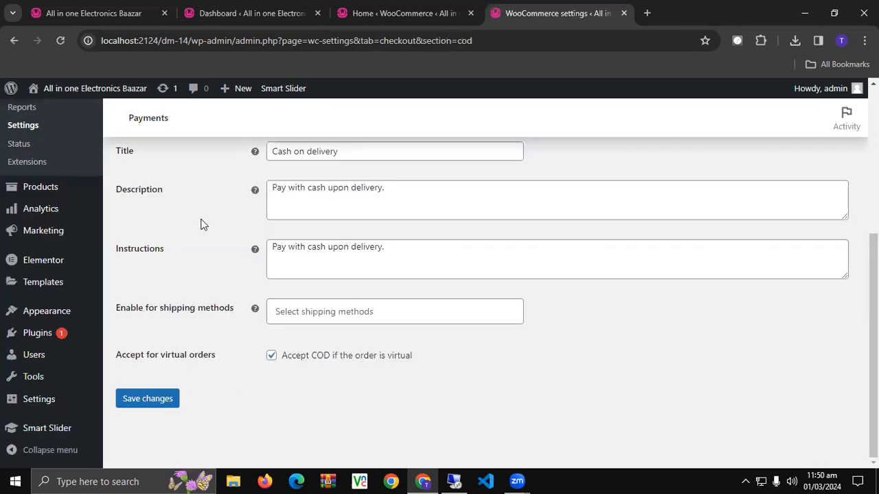
drag(386, 188, 277, 191)
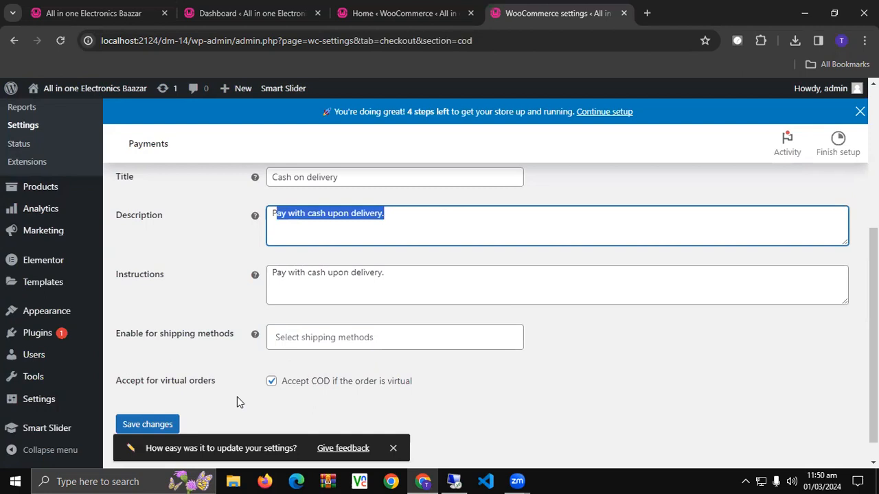
click(272, 381)
click(166, 426)
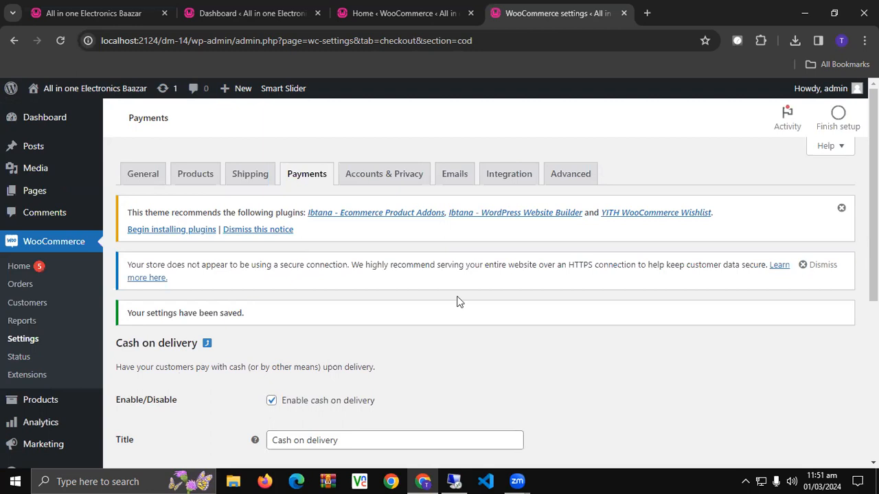
scroll(458, 301, down, 3)
scroll(458, 300, up, 3)
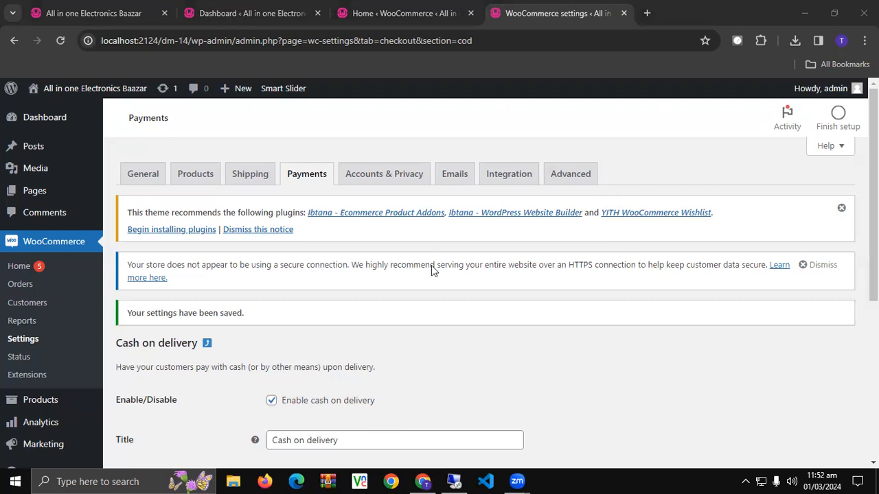
scroll(434, 275, down, 5)
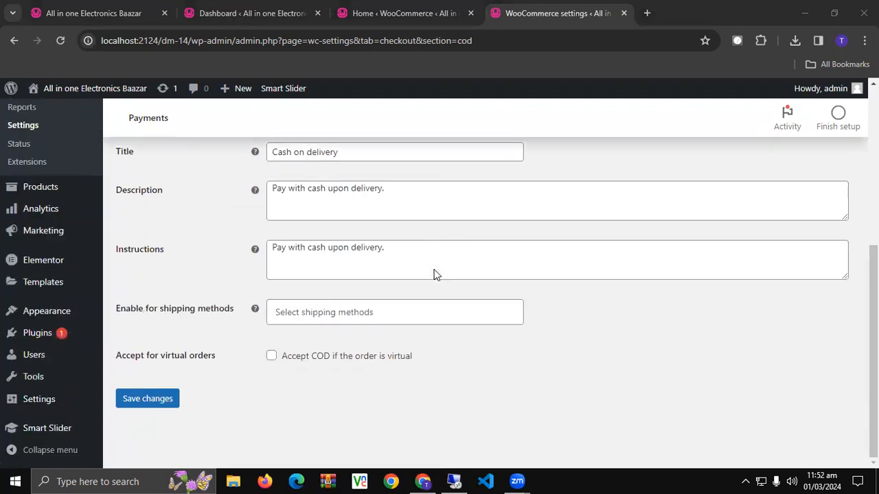
scroll(434, 274, up, 5)
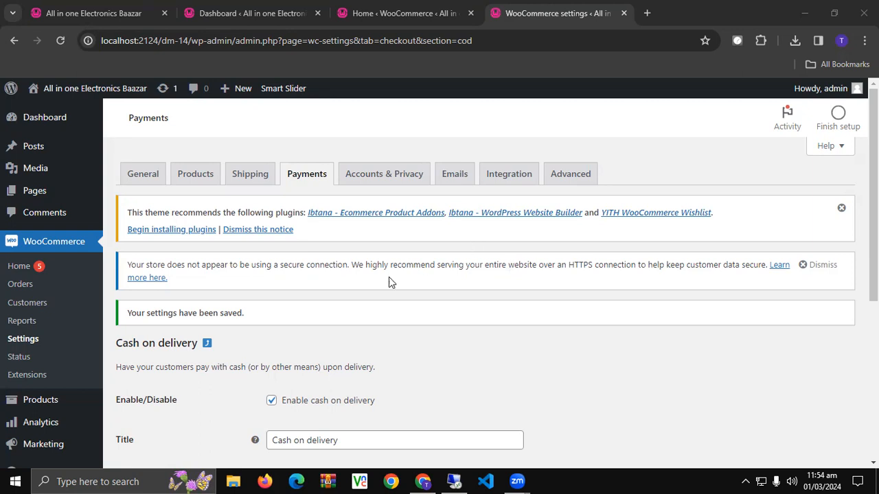
scroll(368, 287, down, 3)
scroll(369, 287, up, 3)
Step: Search Google for "payoneer" in a new browser tab
click(663, 12)
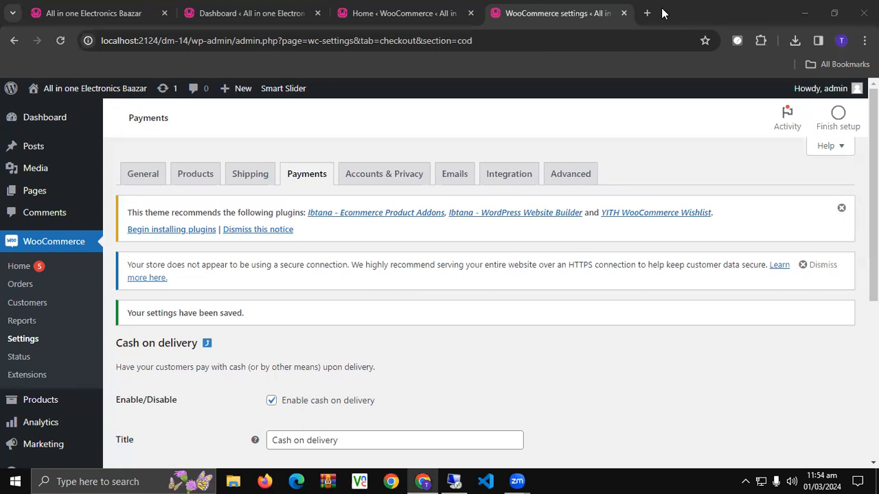
click(648, 14)
text(payoneer)
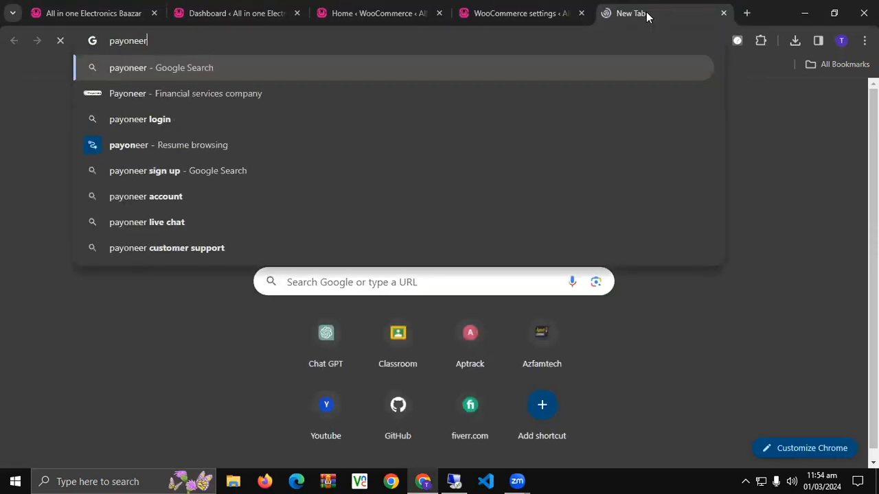
key(Return)
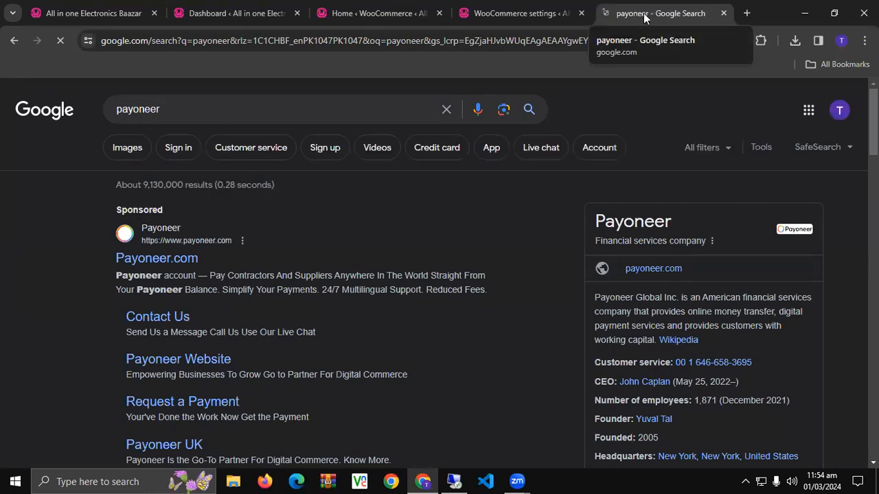
Step: Look through the Payoneer search results, from the official site links to the social media entries
scroll(20, 216, down, 2)
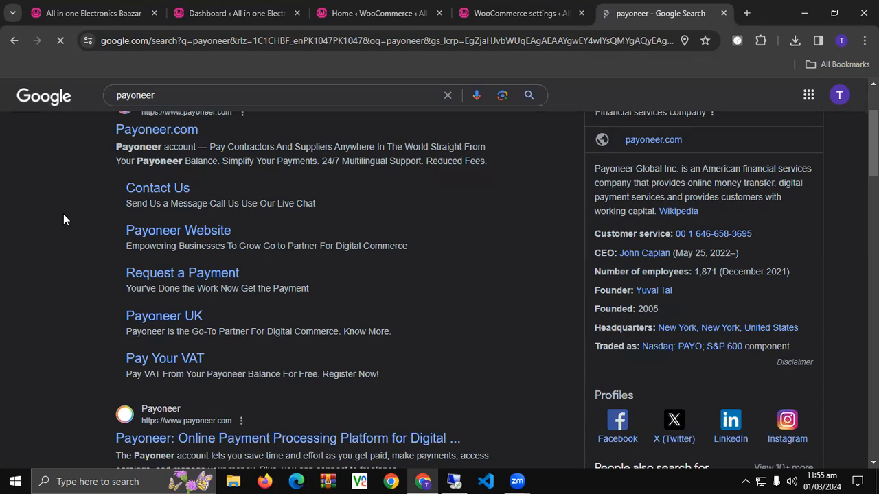
scroll(63, 214, down, 3)
scroll(63, 214, down, 5)
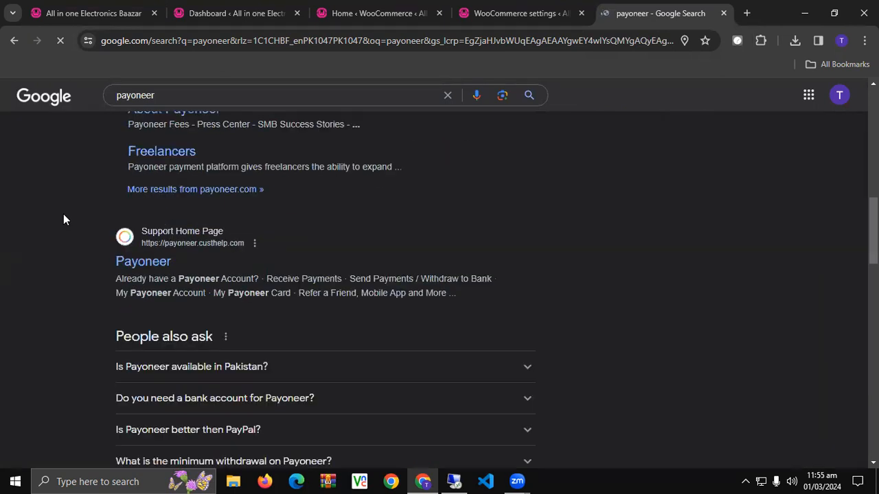
scroll(63, 219, down, 5)
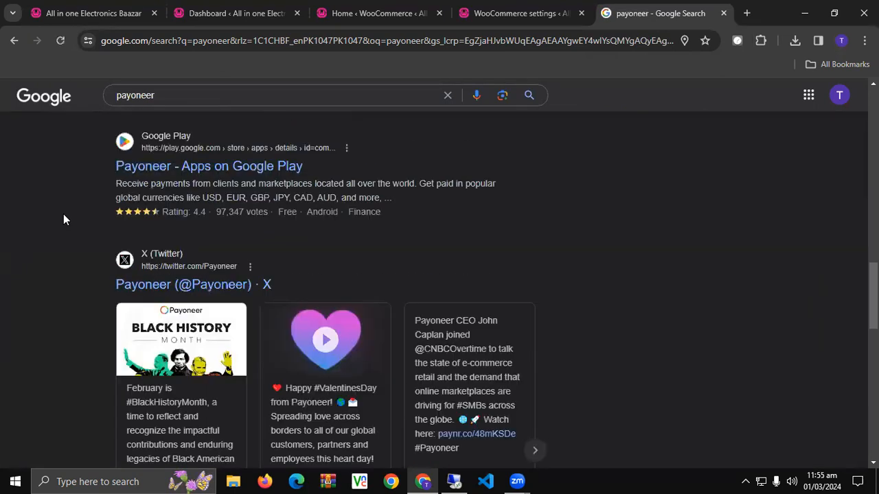
scroll(63, 219, up, 10)
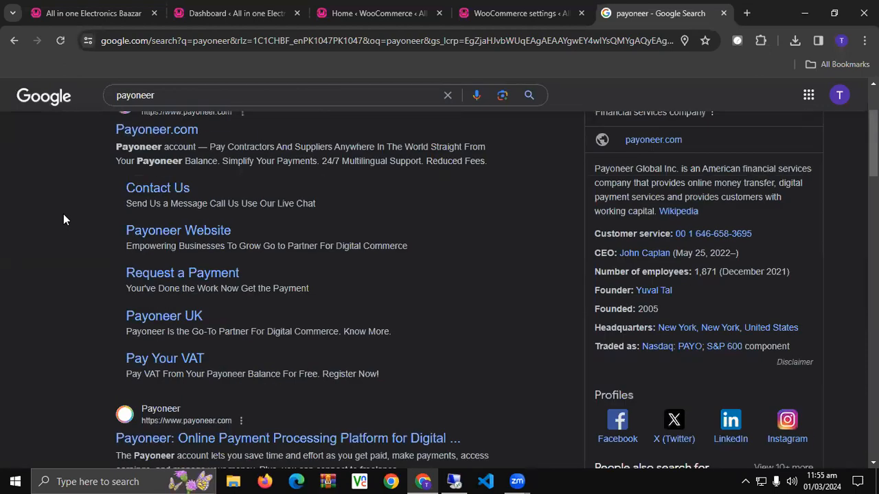
scroll(63, 219, down, 5)
scroll(63, 219, down, 10)
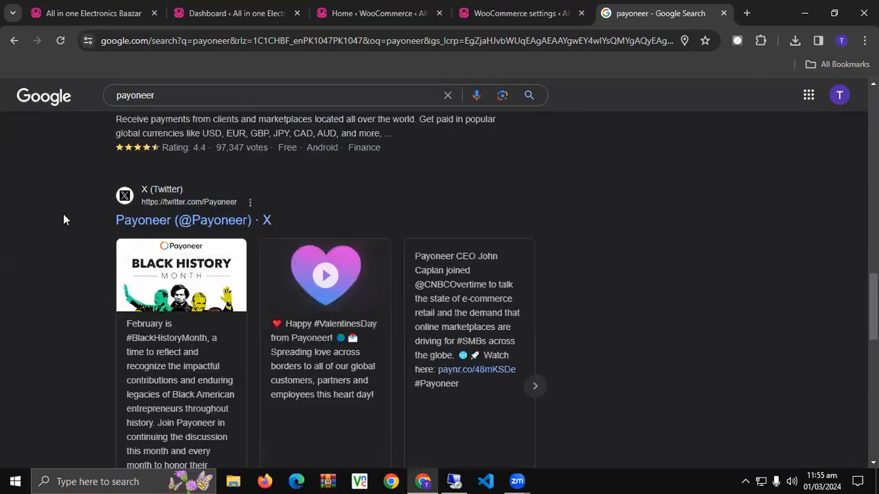
scroll(63, 219, up, 4)
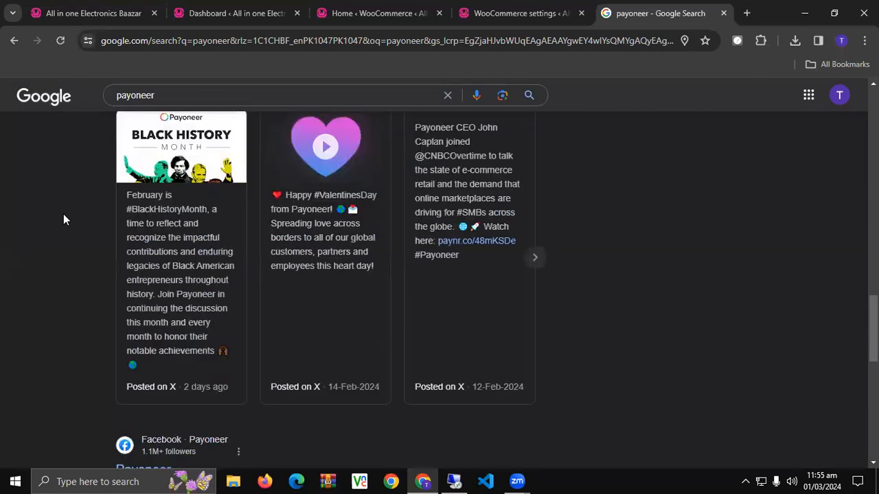
scroll(63, 220, up, 2)
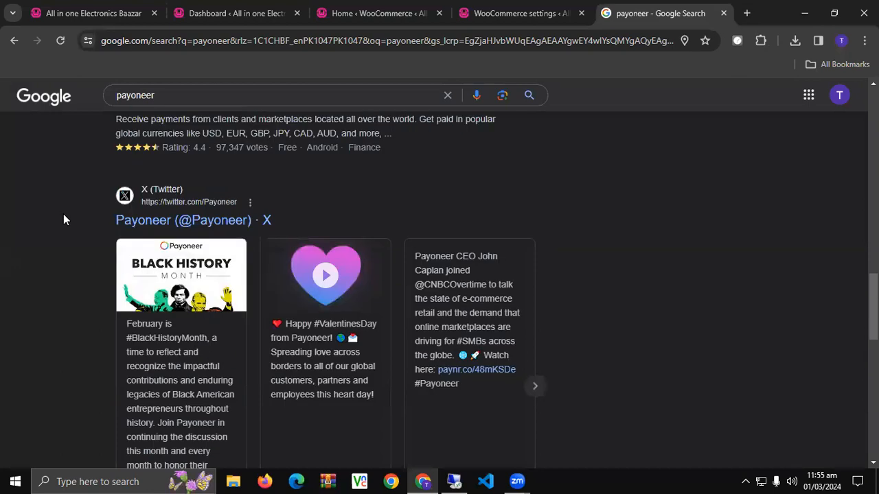
Step: Open Payoneer's X (Twitter) profile from the search results in a separate tab
middle_click(139, 218)
click(686, 11)
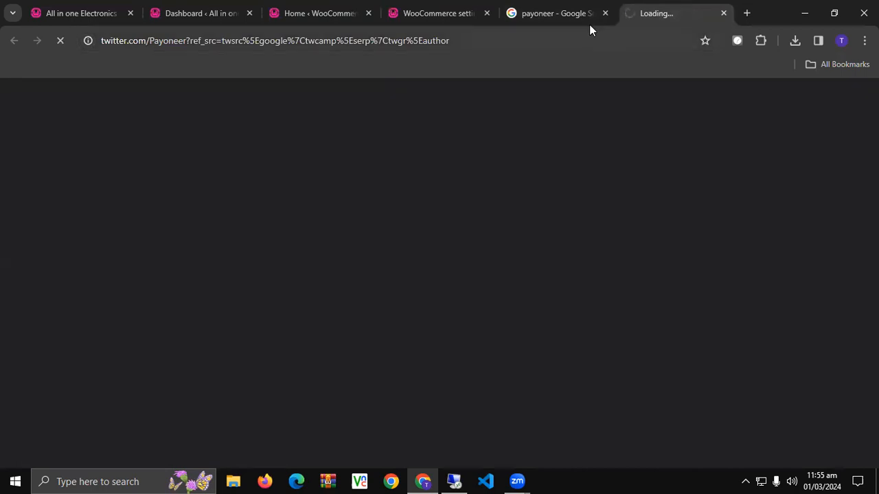
click(573, 8)
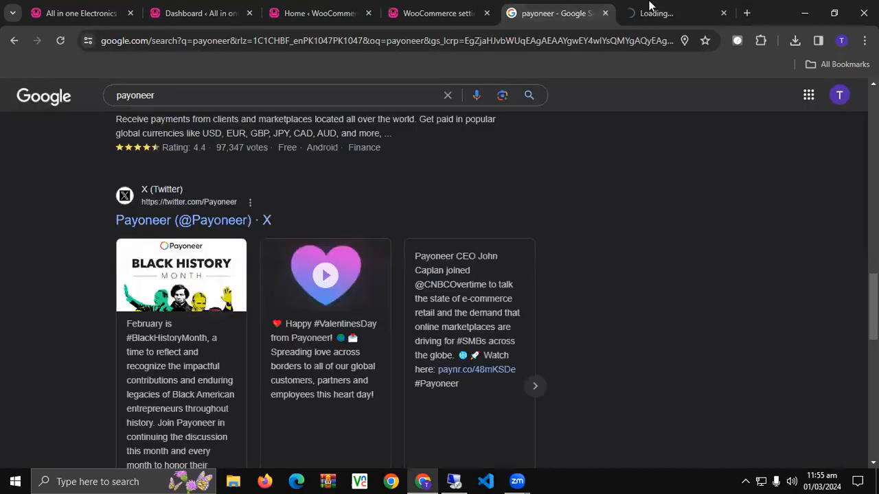
click(643, 17)
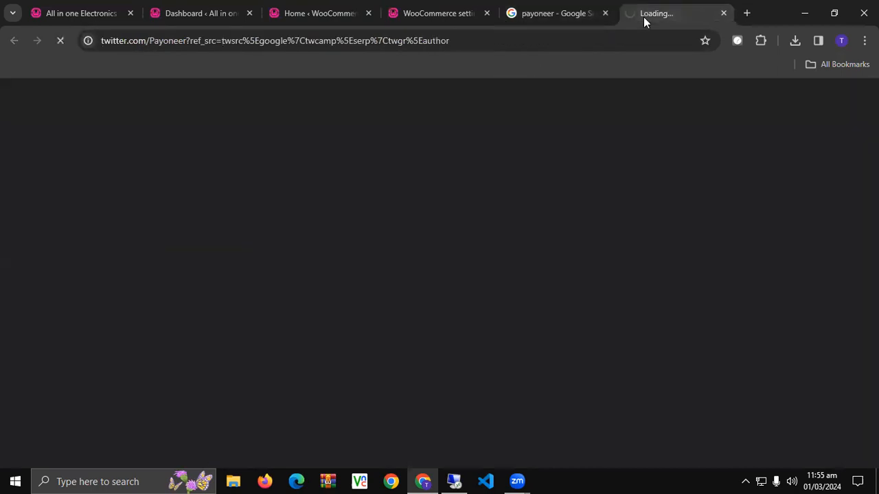
Step: Return to the WooCommerce Cash on delivery settings and review their fields
click(530, 8)
click(443, 6)
scroll(366, 225, down, 4)
scroll(368, 225, up, 4)
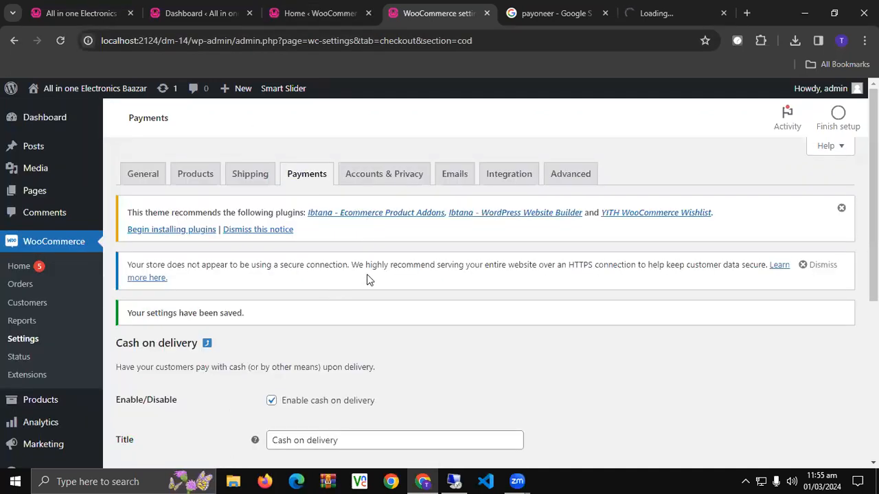
scroll(368, 273, down, 4)
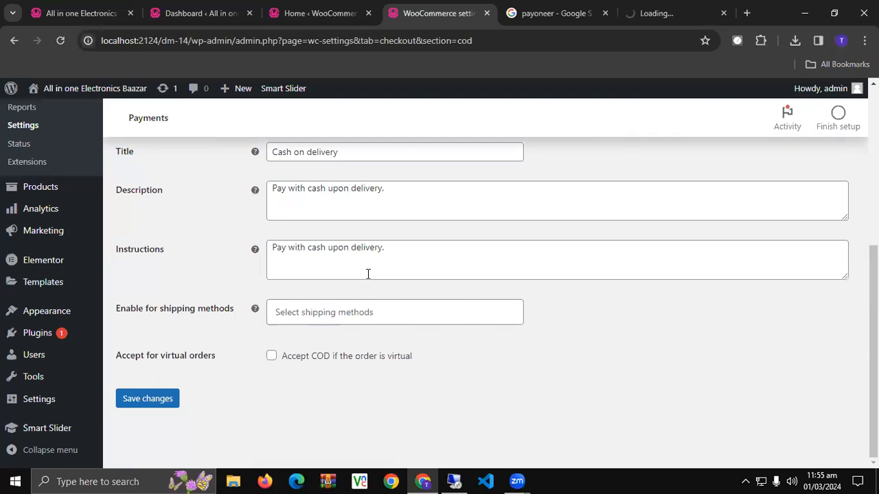